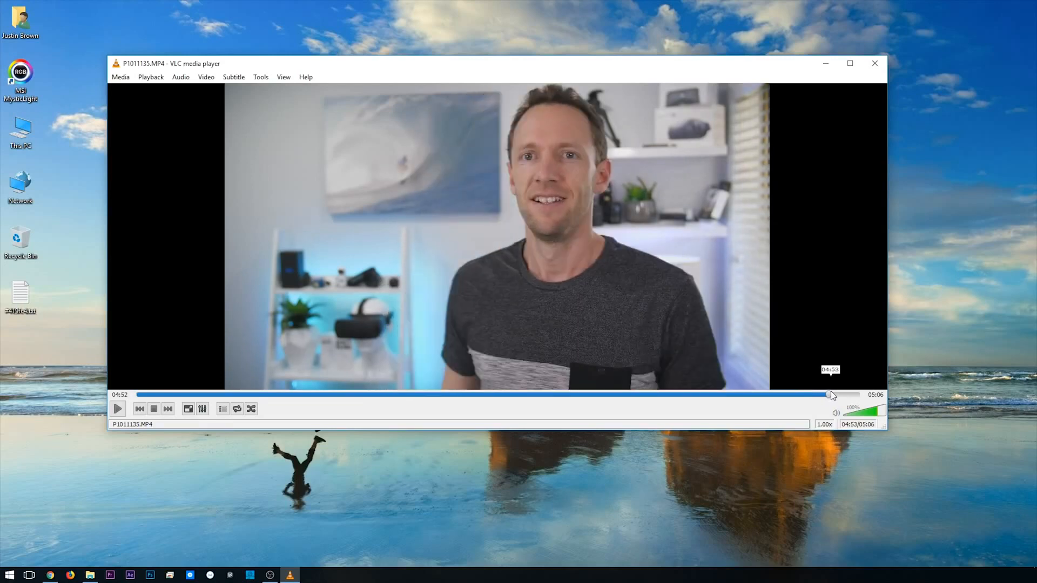
- Scrub the paused video to about 04:56, where the presenter smiles at the camera with one finger raised
right_click(833, 391)
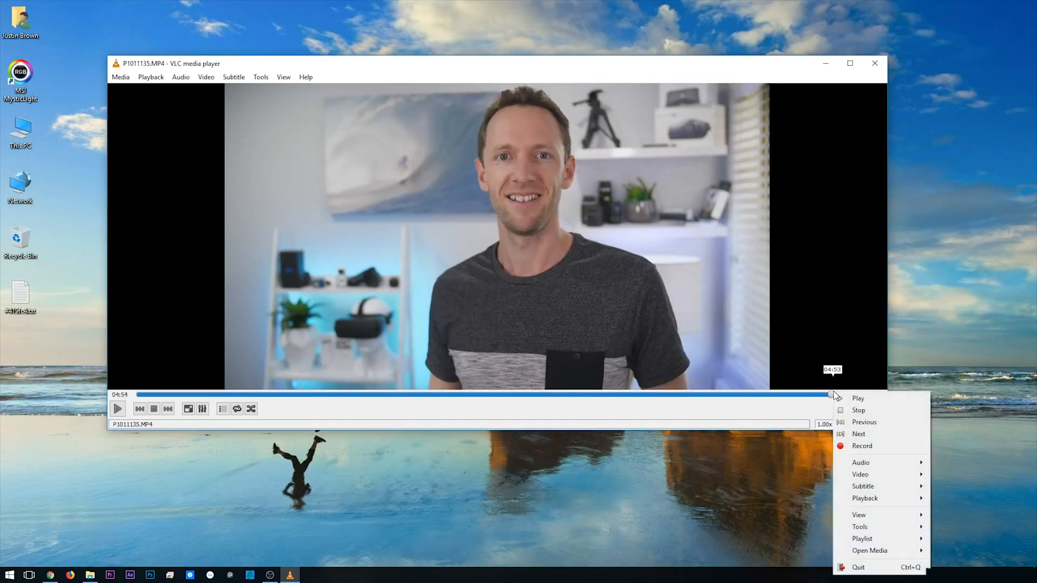
click(831, 397)
drag(831, 396, 834, 395)
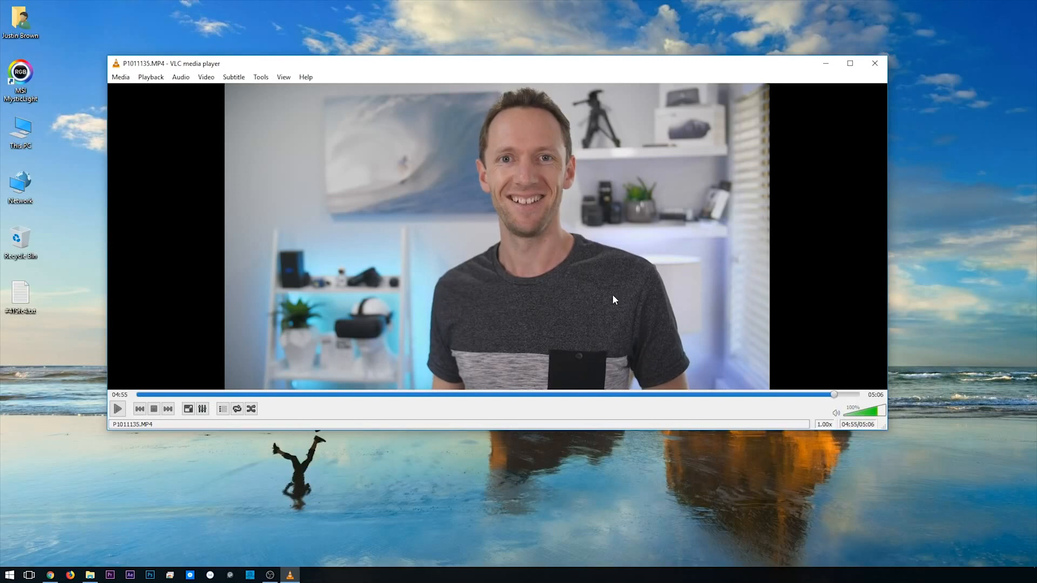
click(372, 396)
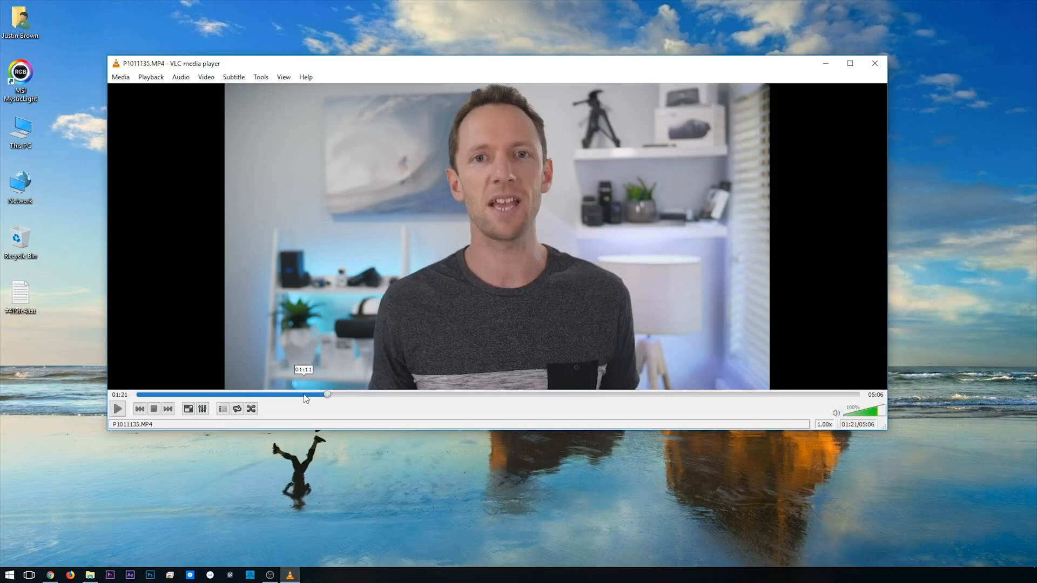
click(344, 394)
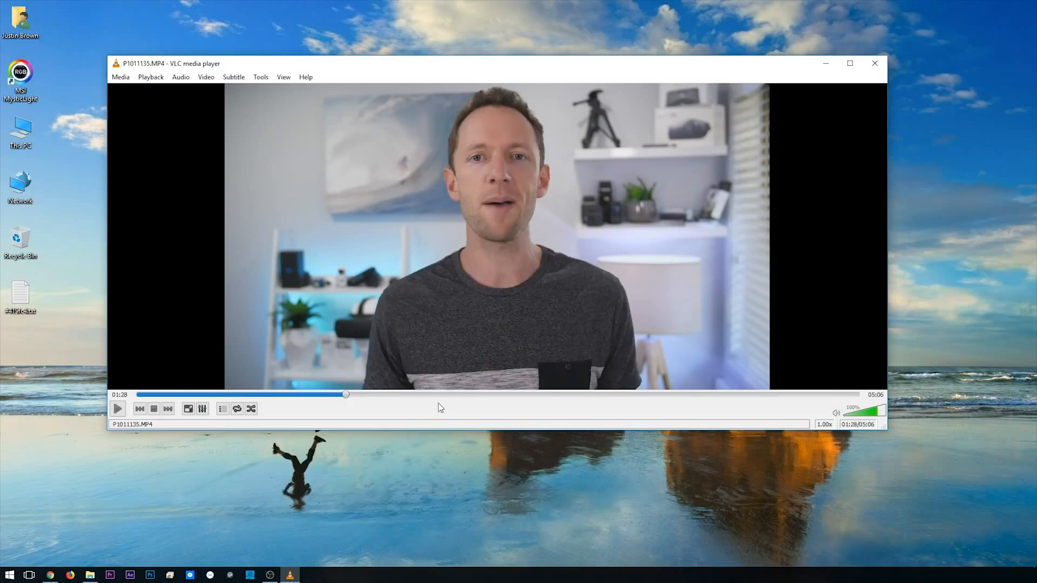
click(427, 395)
click(829, 394)
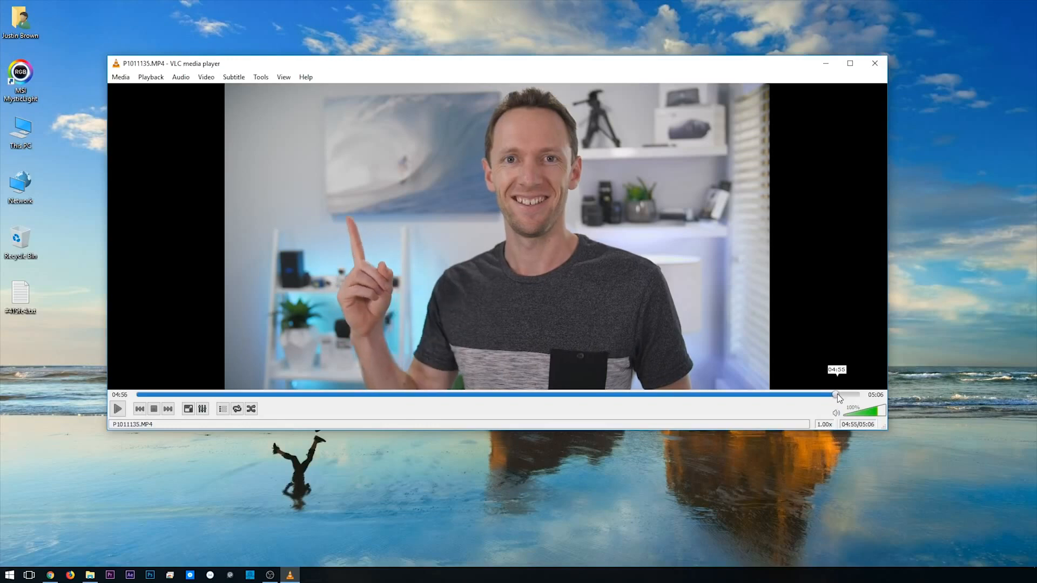
click(837, 395)
click(206, 76)
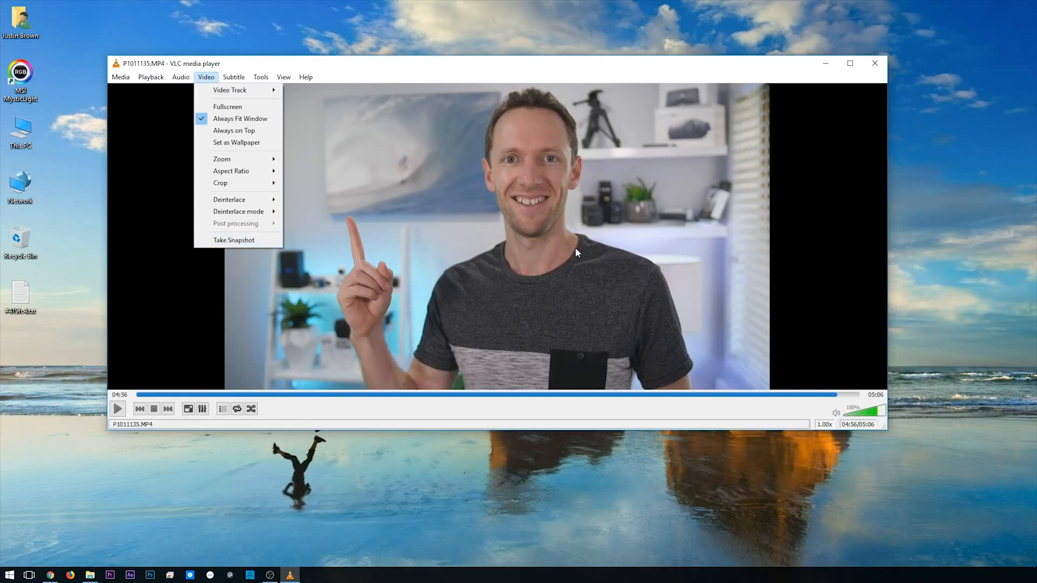
click(305, 245)
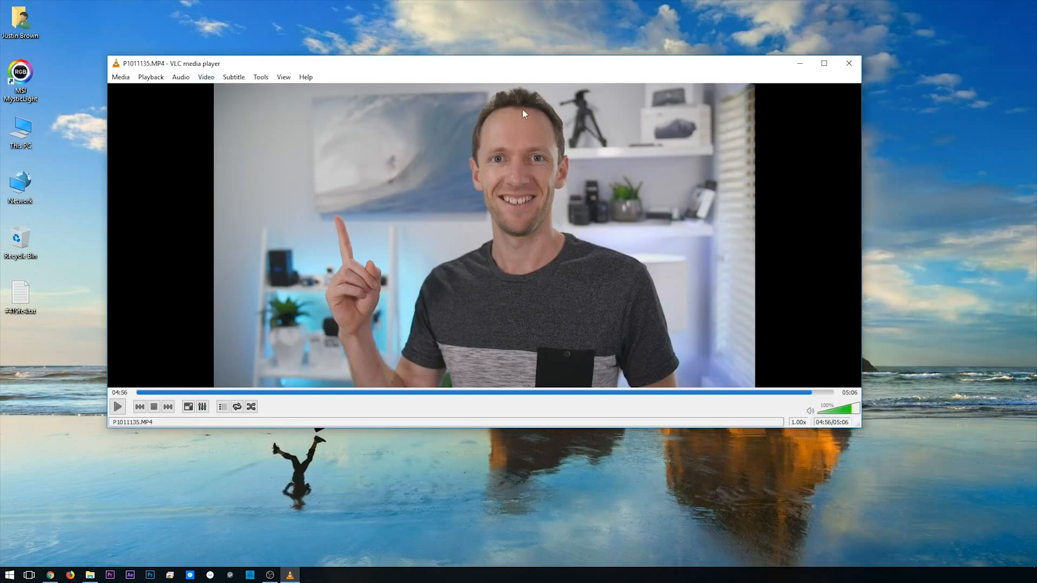
- Maximize the video window and capture the entire video frame, without the black side bars, using the Snipping Tool
click(818, 64)
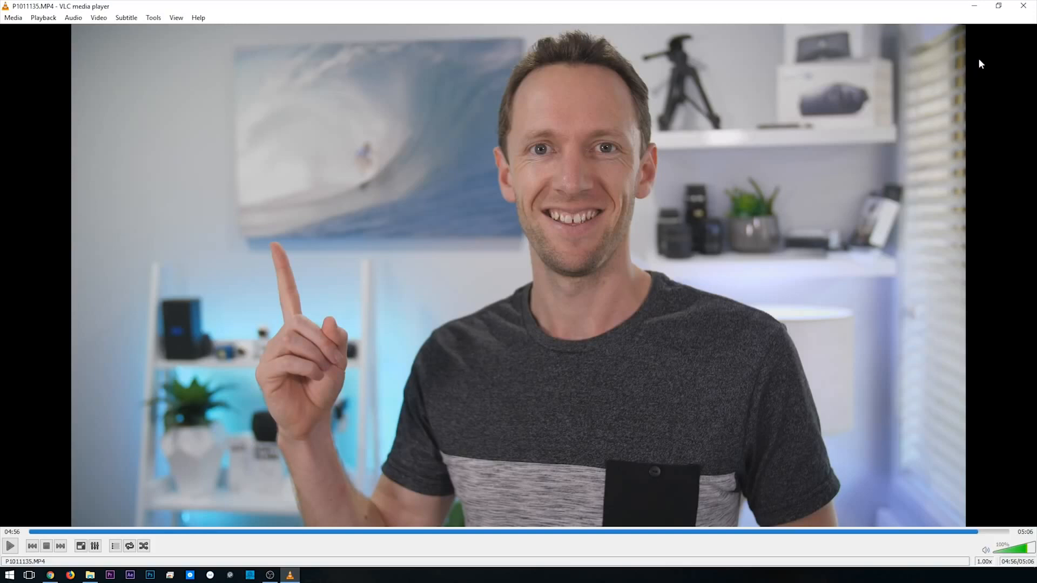
key(super)
text(snip)
key(Return)
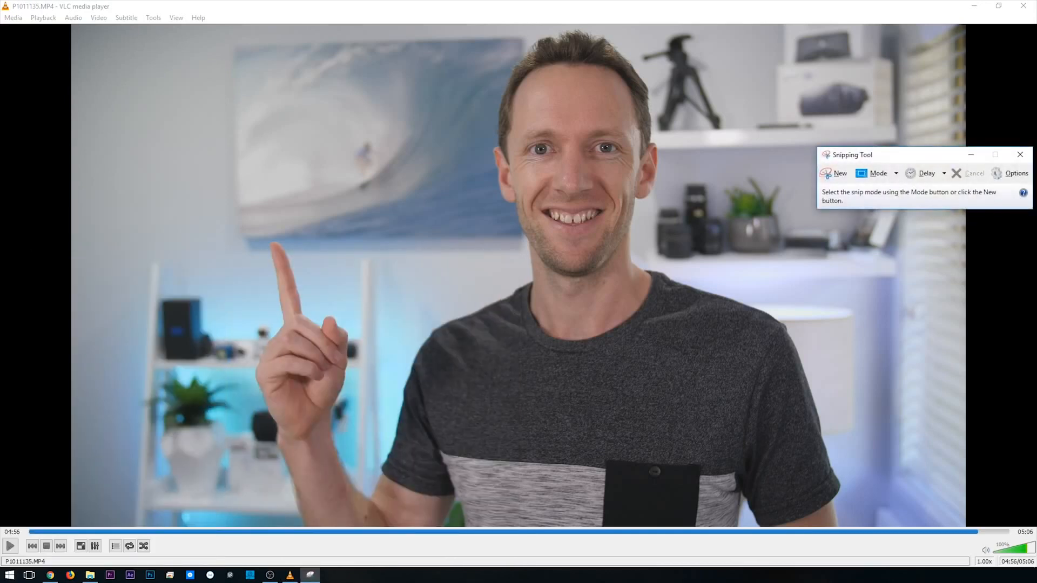
click(837, 174)
drag(72, 25, 965, 526)
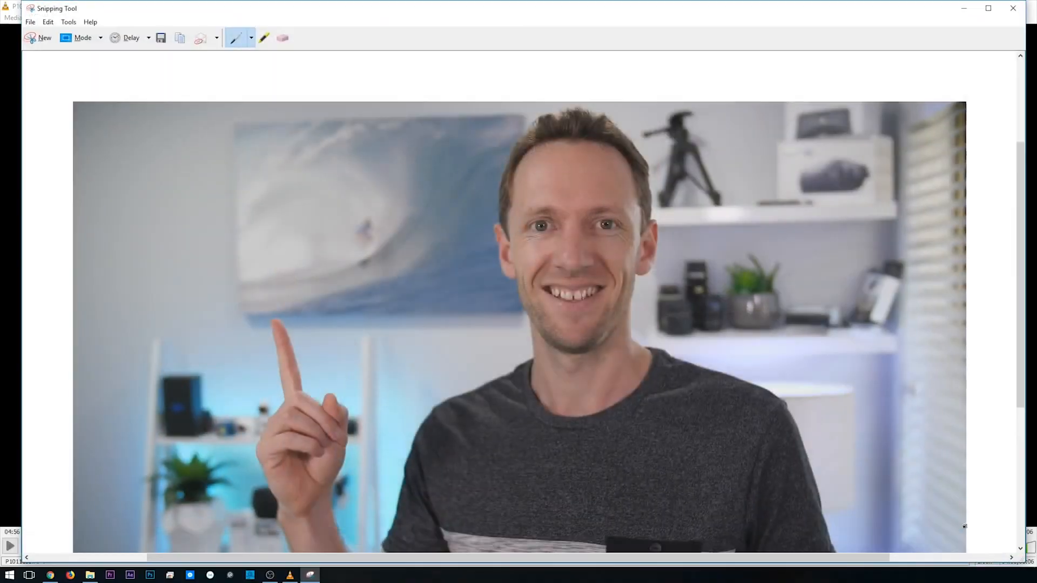
- Save the captured snip to the Desktop as a JPEG file named Image
click(161, 39)
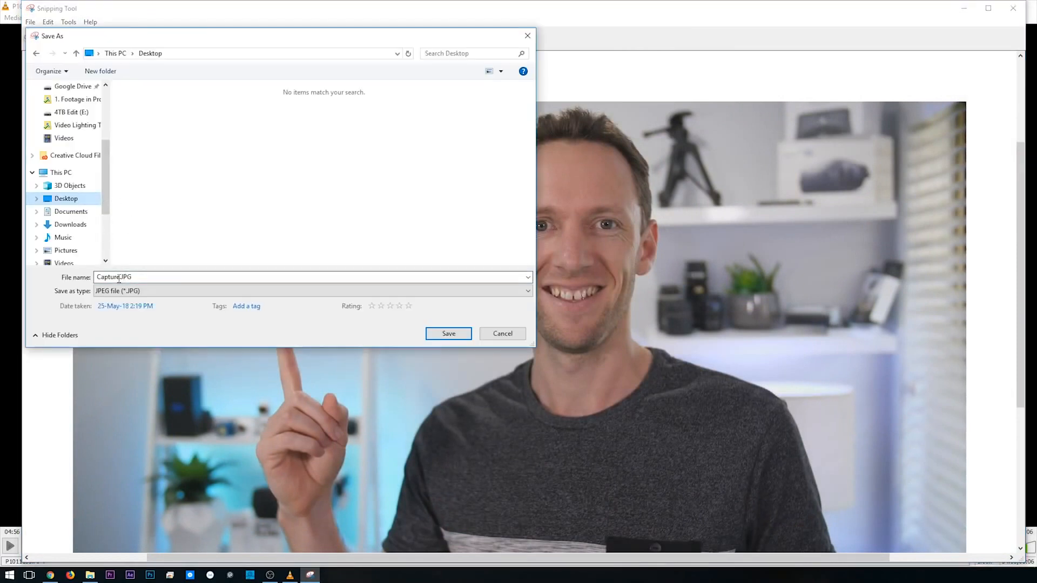
text(Imag)
click(437, 334)
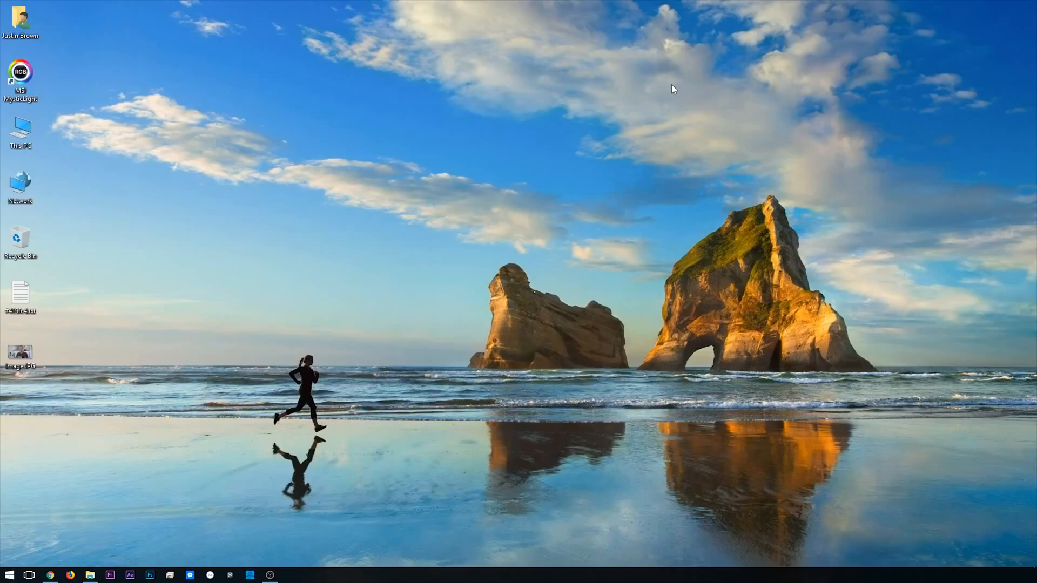
- Switch to Canva in Chrome and create a new design with custom dimensions of 1920 × 1080 px
click(51, 575)
click(46, 118)
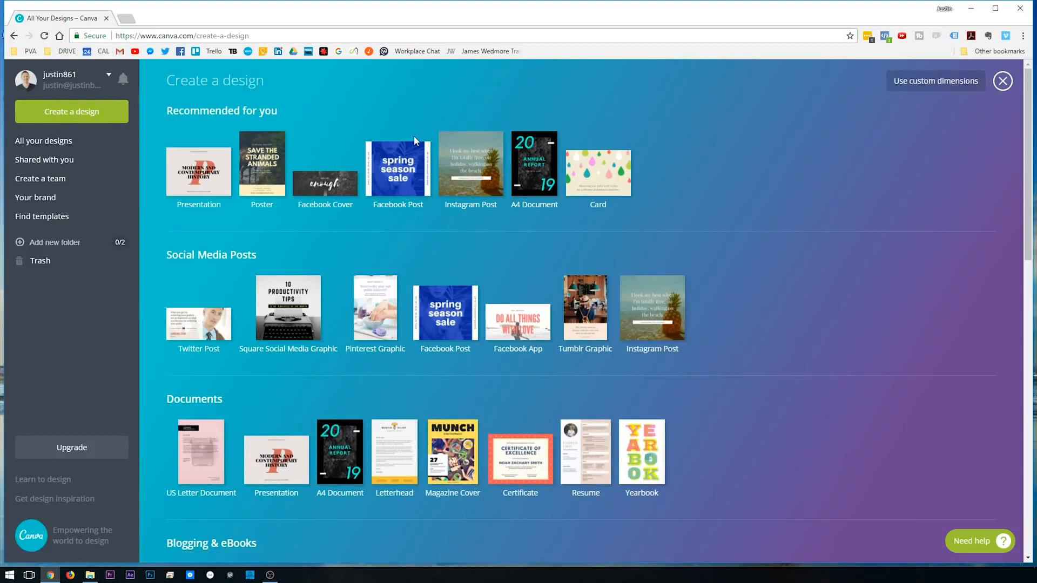
click(933, 83)
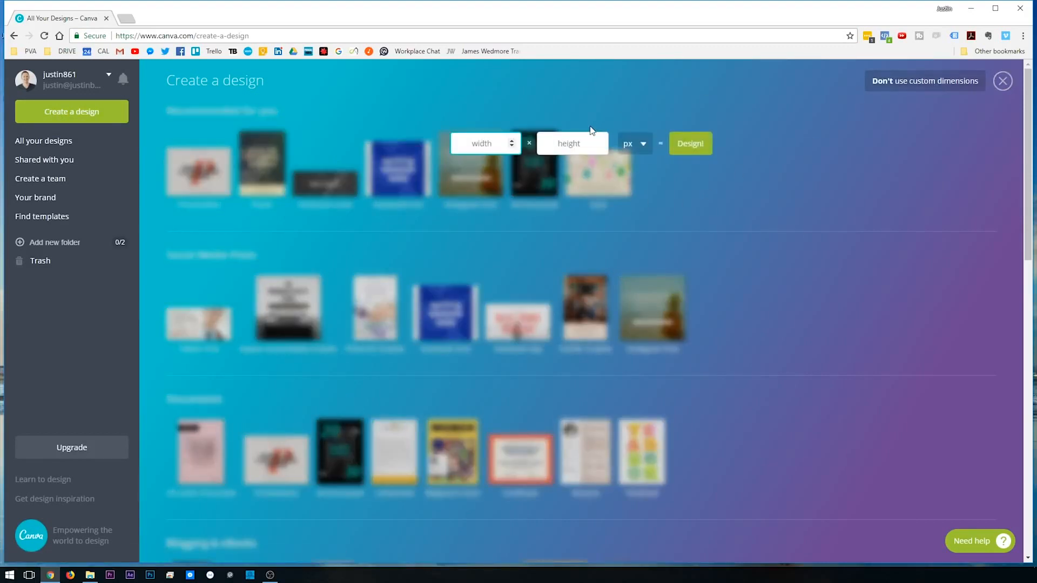
key(Tab)
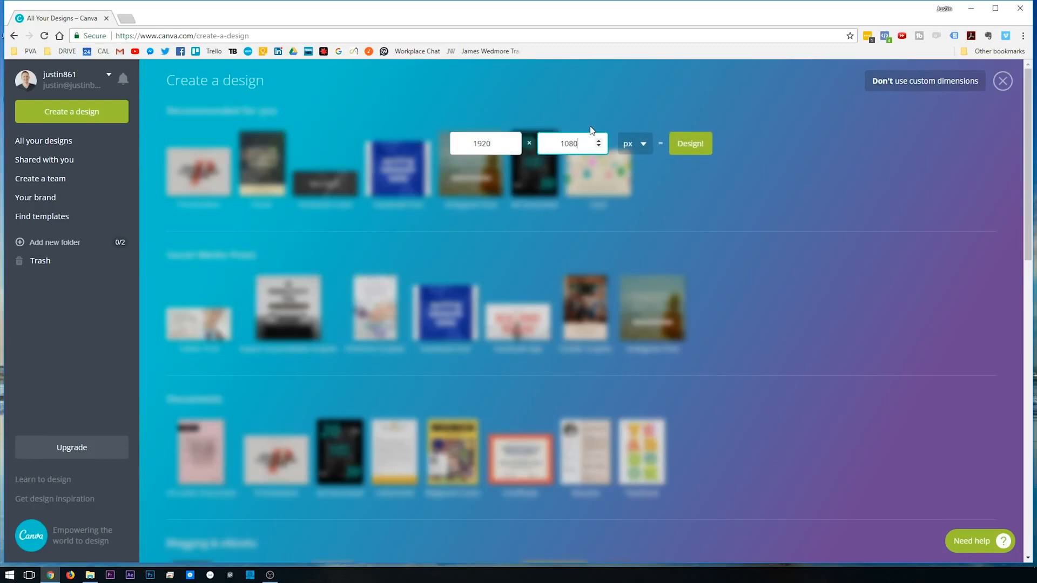
click(687, 144)
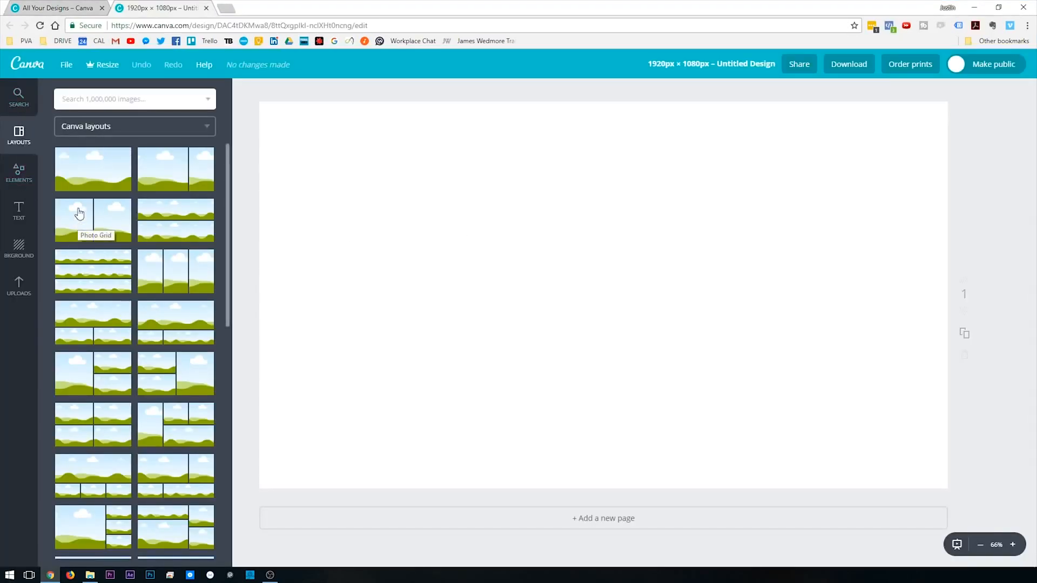
- Upload Image.JPG from the Desktop and place it on the blank page
click(18, 287)
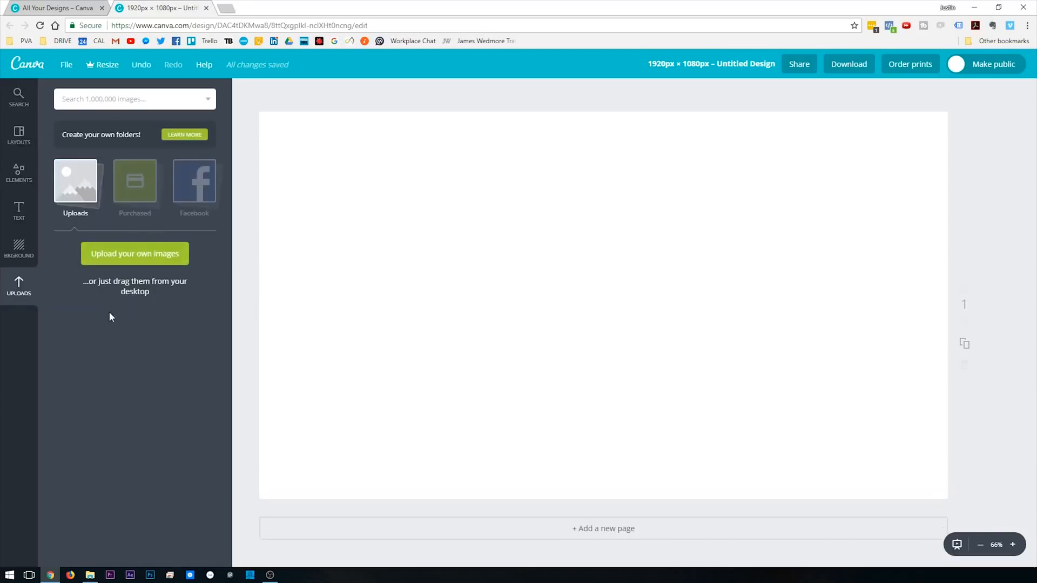
click(111, 255)
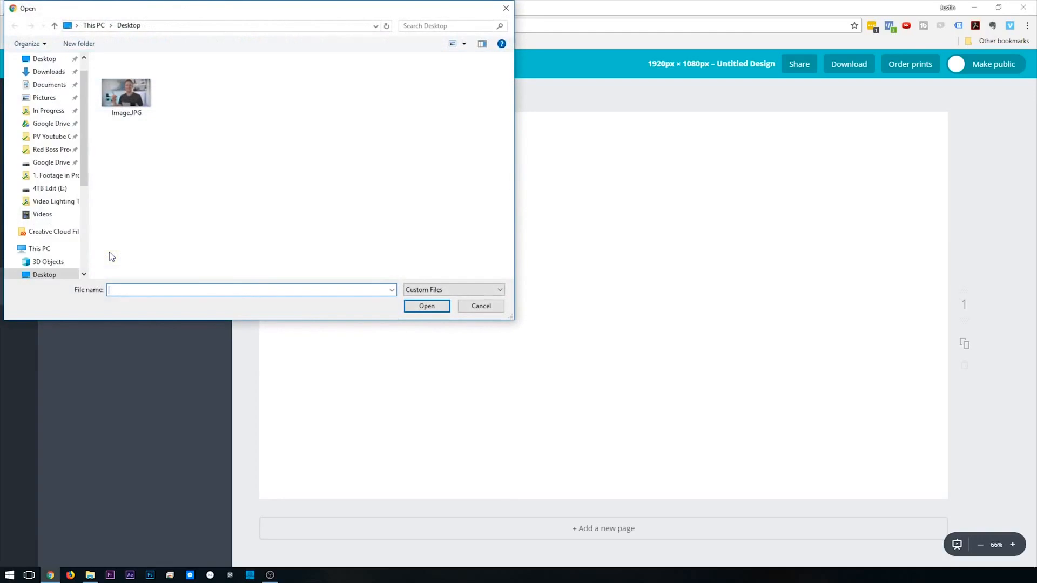
click(137, 106)
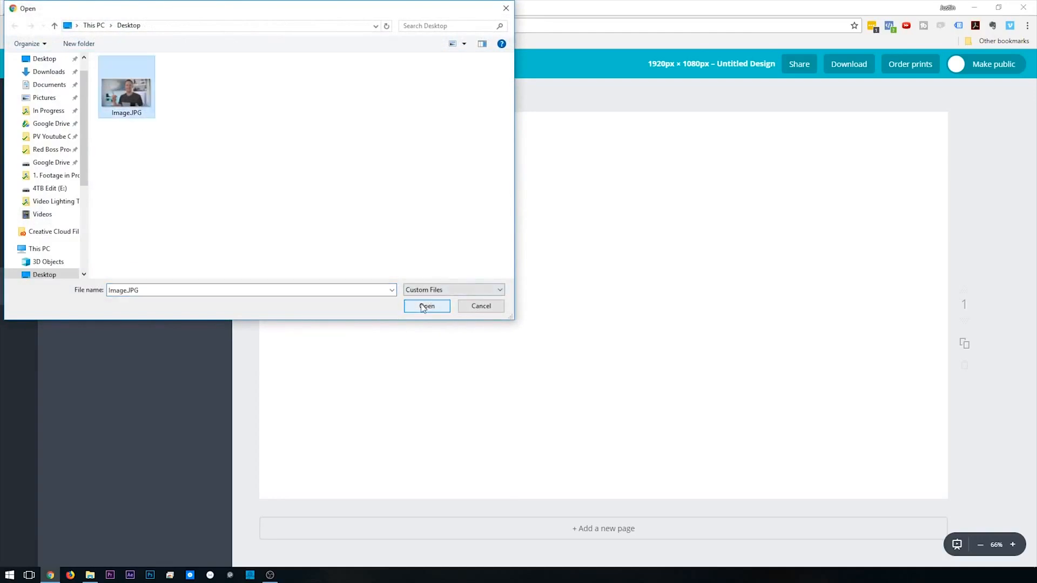
click(439, 308)
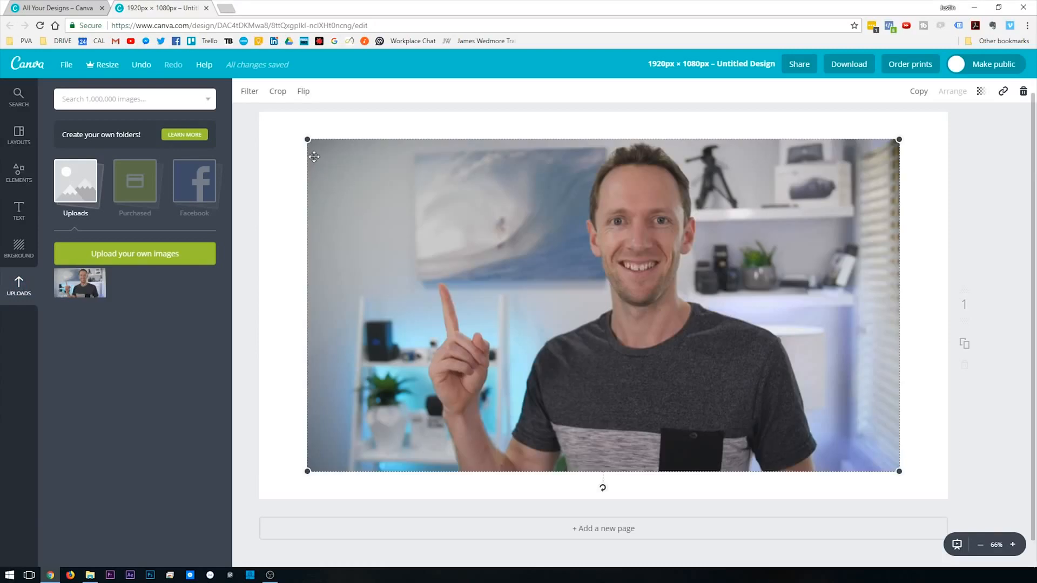
- Enlarge the photo from two opposite corners until it covers the whole page, extending slightly past the edges
drag(307, 140, 252, 108)
drag(894, 469, 967, 514)
mouse_move(698, 360)
mouse_down()
mouse_move(734, 359)
mouse_move(700, 360)
mouse_up()
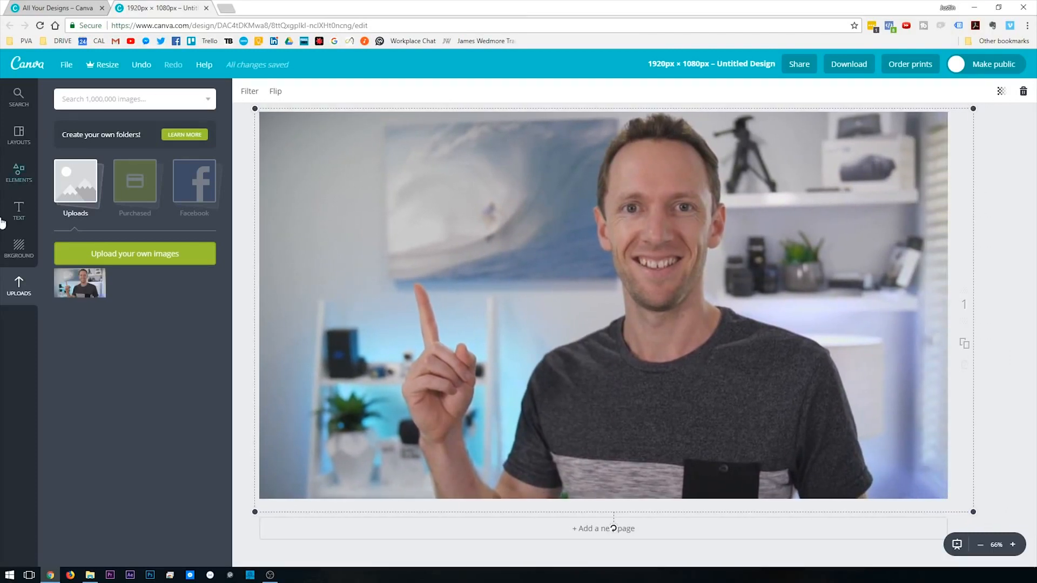
- Add a solid white square shape flattened into a wide bar and place it over the wave picture beside the presenter
click(30, 178)
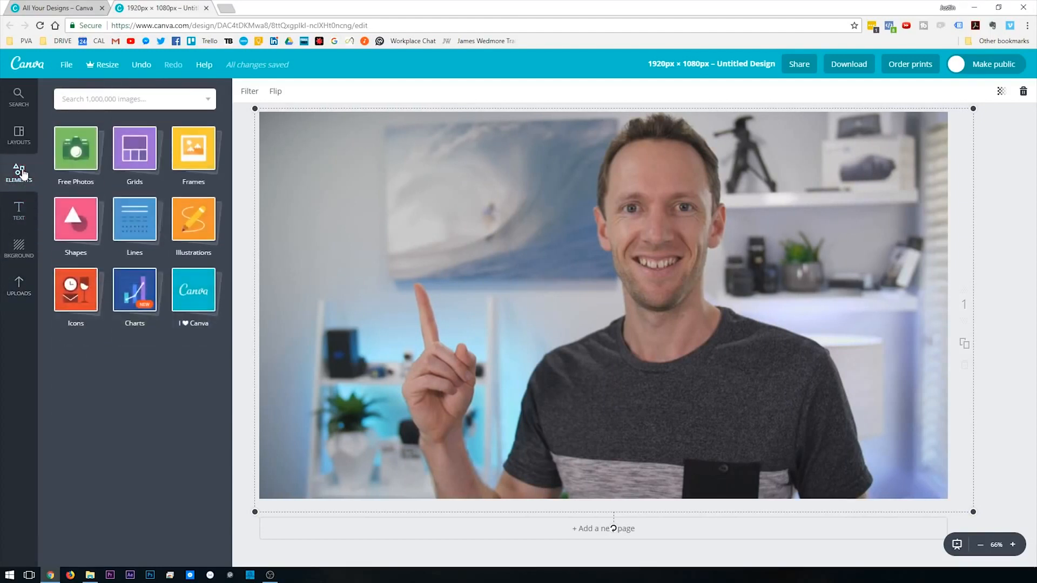
click(70, 229)
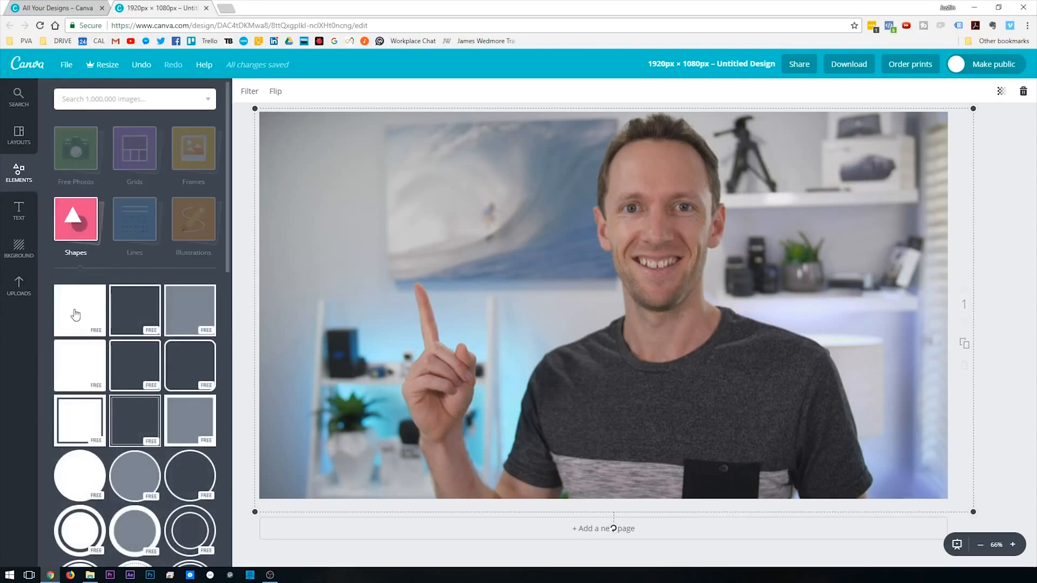
click(79, 305)
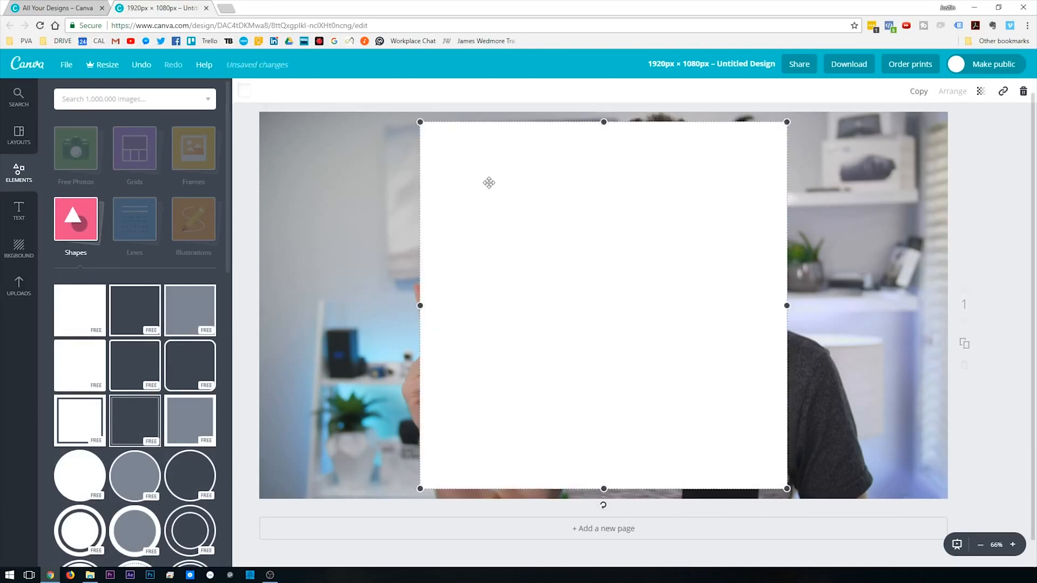
drag(604, 122, 617, 428)
drag(635, 469, 488, 244)
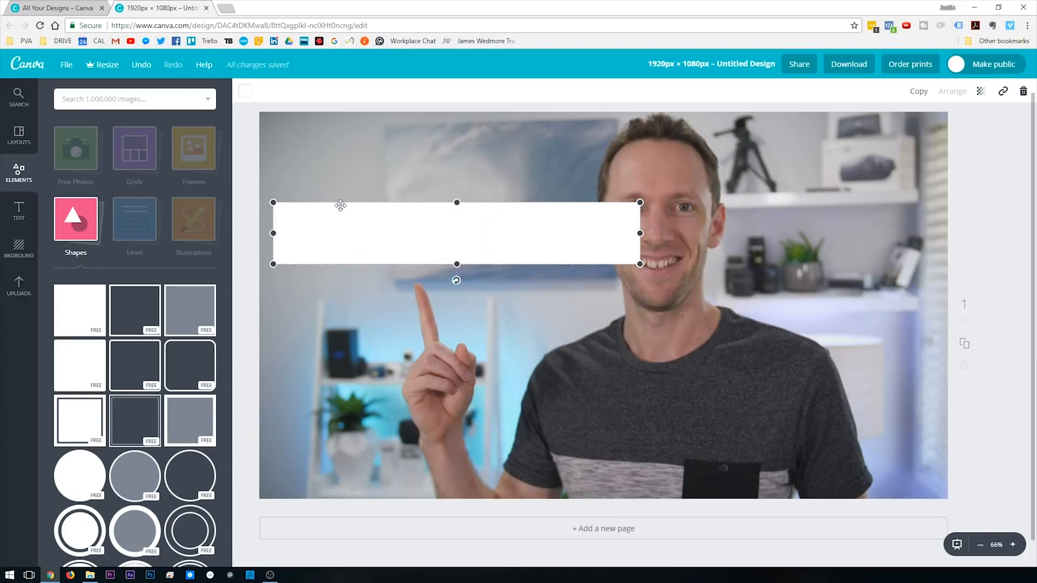
- Set the bar's fill to a custom colour with code 419fc4
click(246, 91)
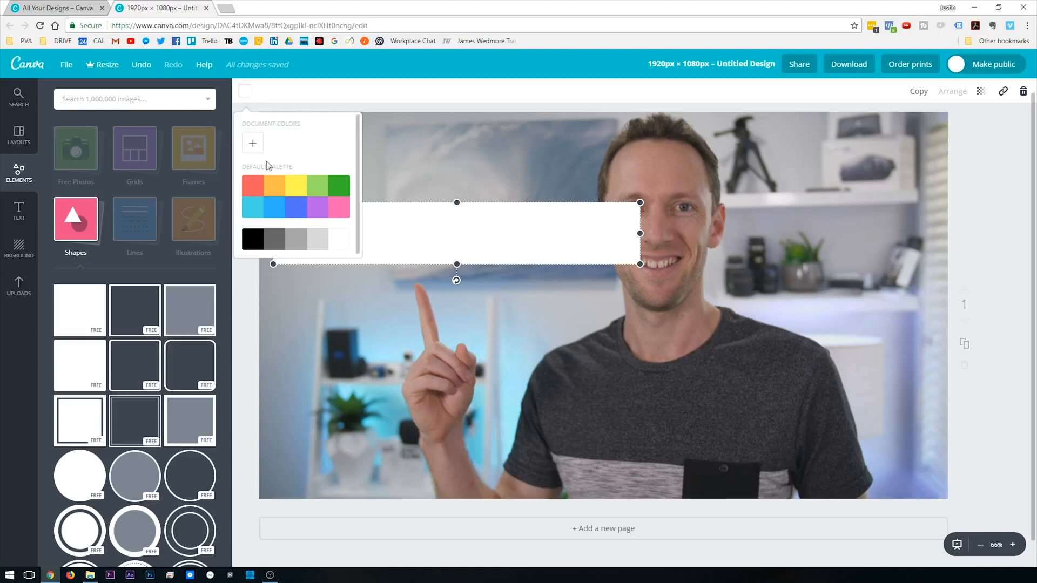
click(252, 144)
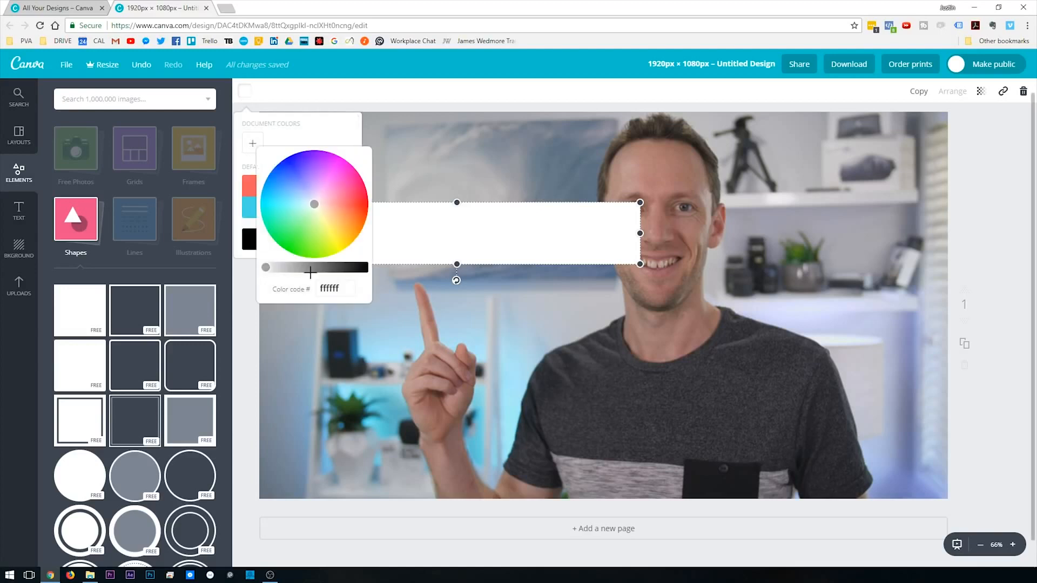
click(323, 287)
text(419fc4)
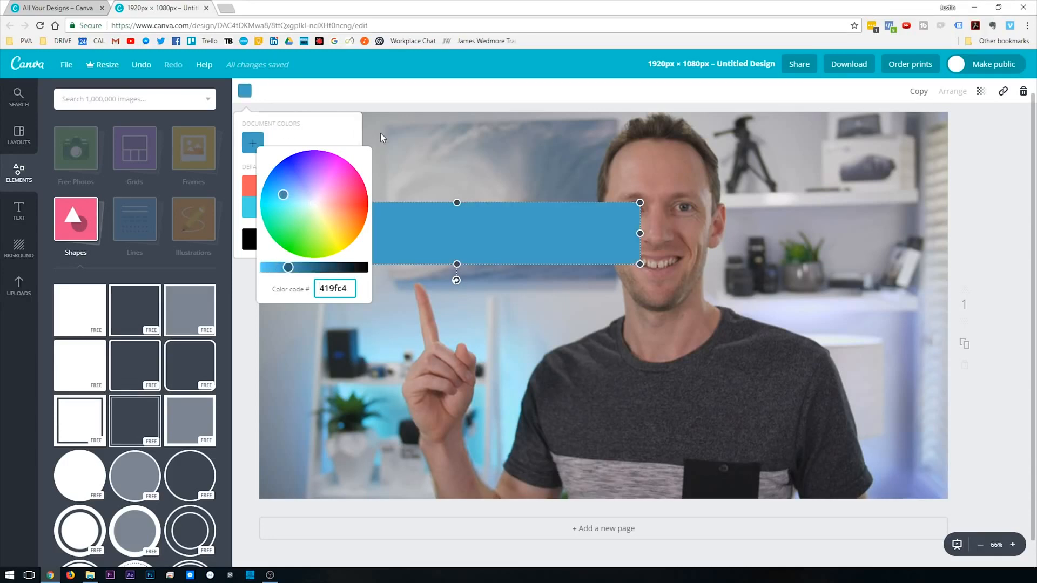
key(Escape)
key(Escape)
- Try the "Parmesan Cheese" text template on the blue bar and delete it
click(30, 215)
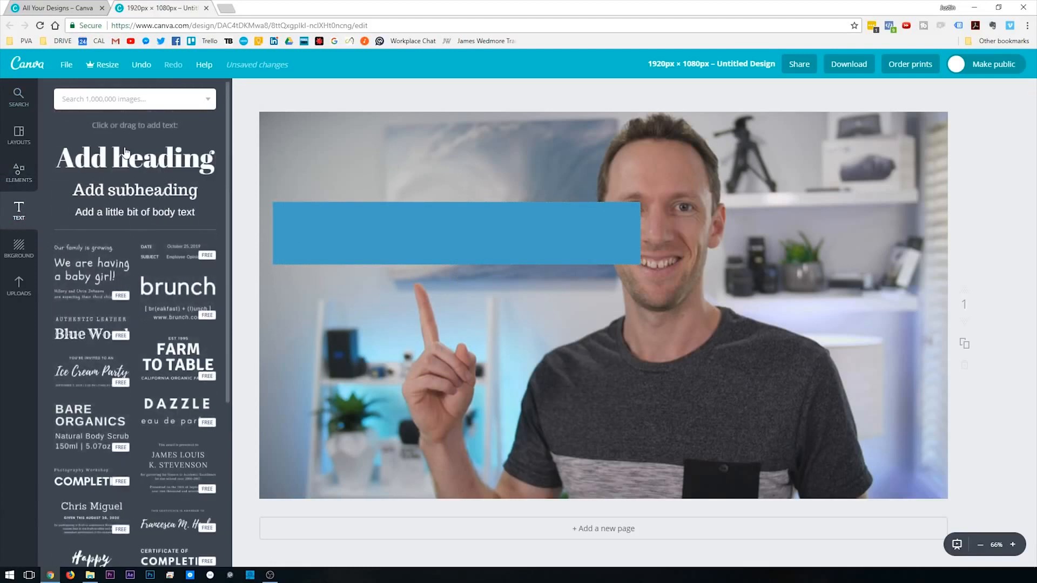
scroll(86, 451, down, 5)
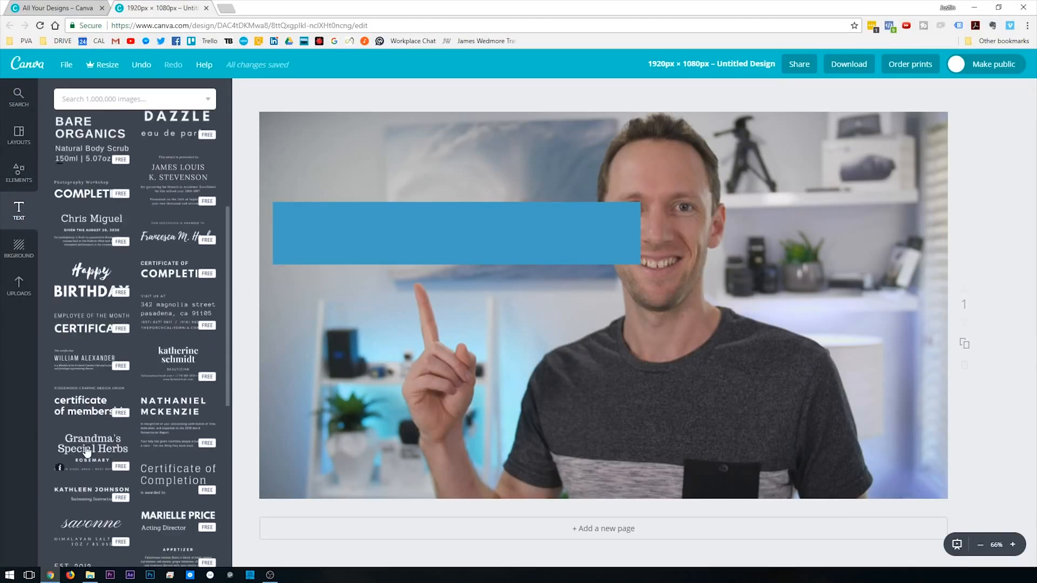
scroll(86, 451, down, 5)
drag(183, 347, 445, 236)
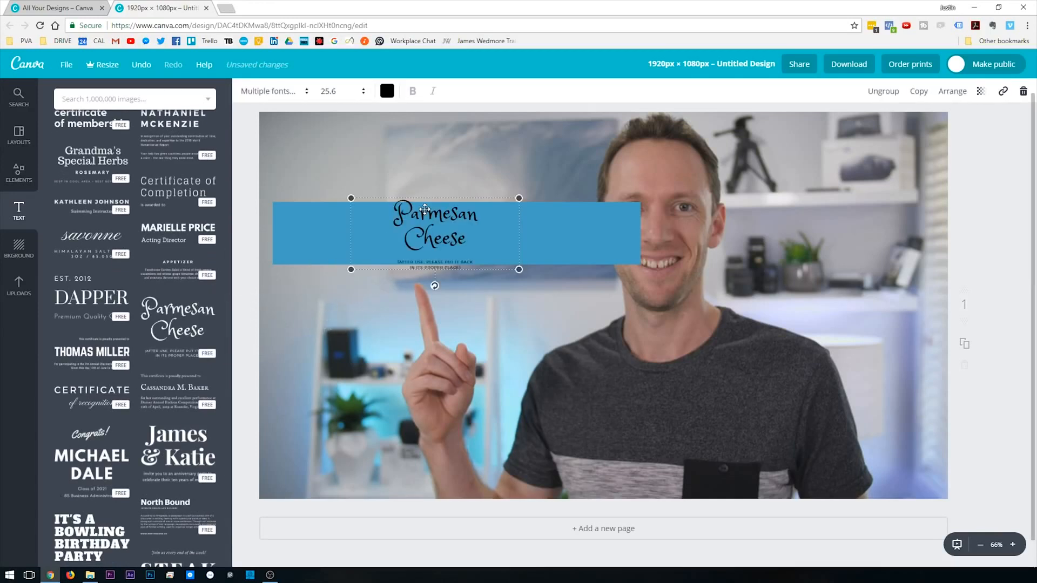
key(Delete)
scroll(127, 239, up, 10)
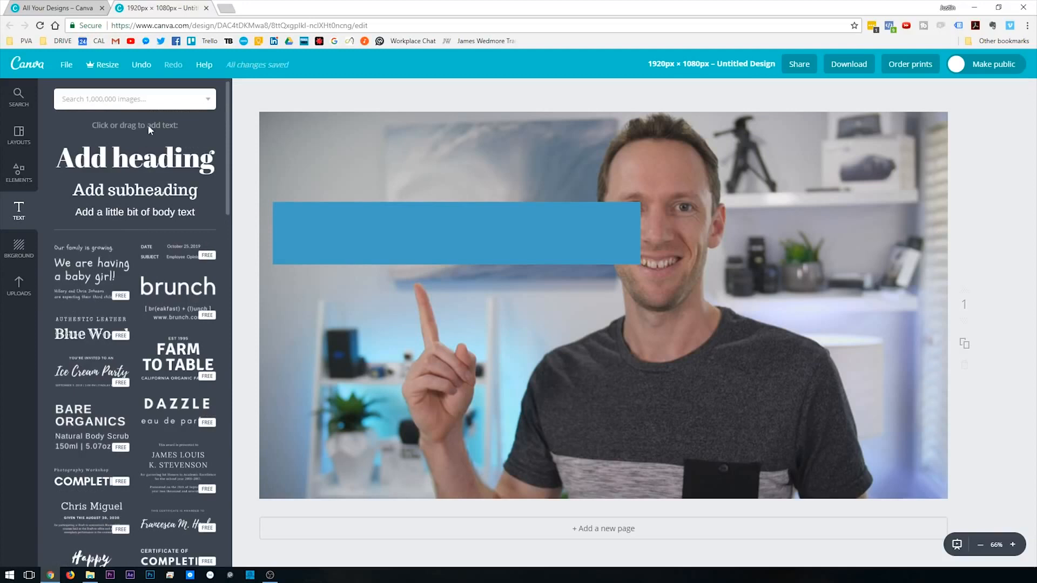
- Add a heading reading "HOW TO" on the blue bar and select its text
drag(138, 157, 402, 218)
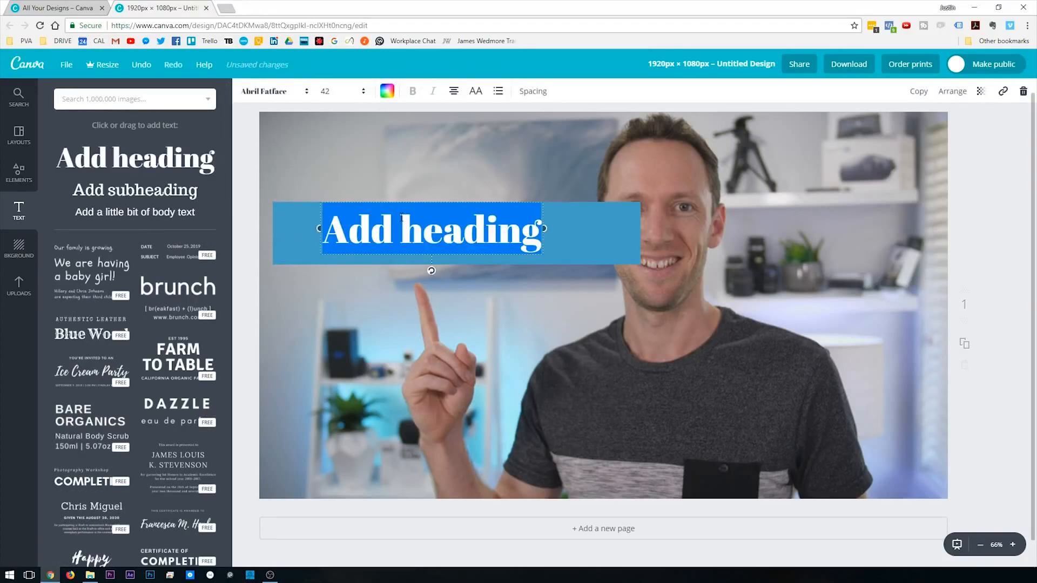
text(HOW TO)
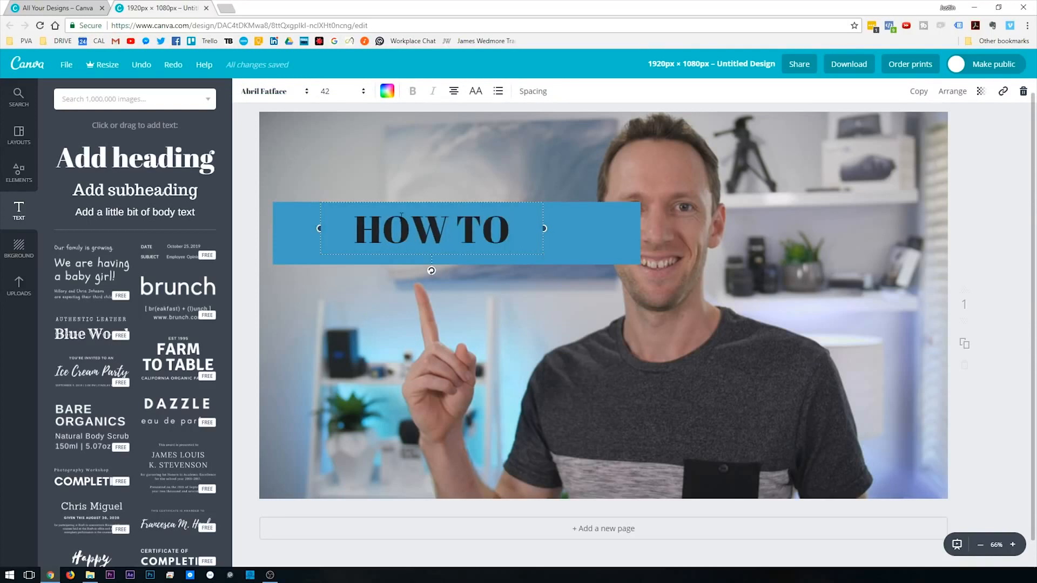
drag(530, 231, 291, 211)
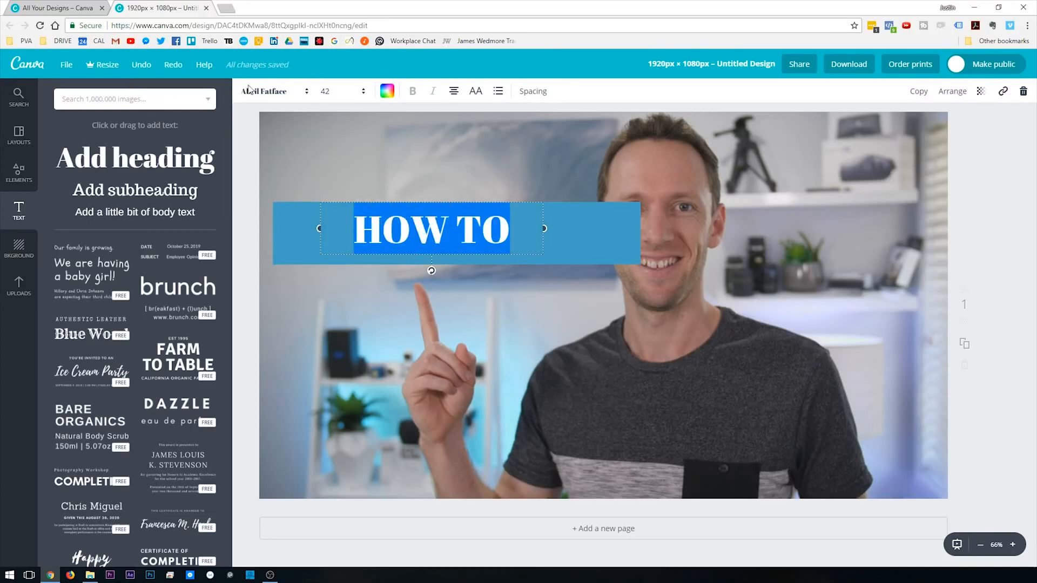
- Set the "HOW TO" heading to the Oswald font in bold at size 64
click(275, 93)
drag(450, 122, 440, 257)
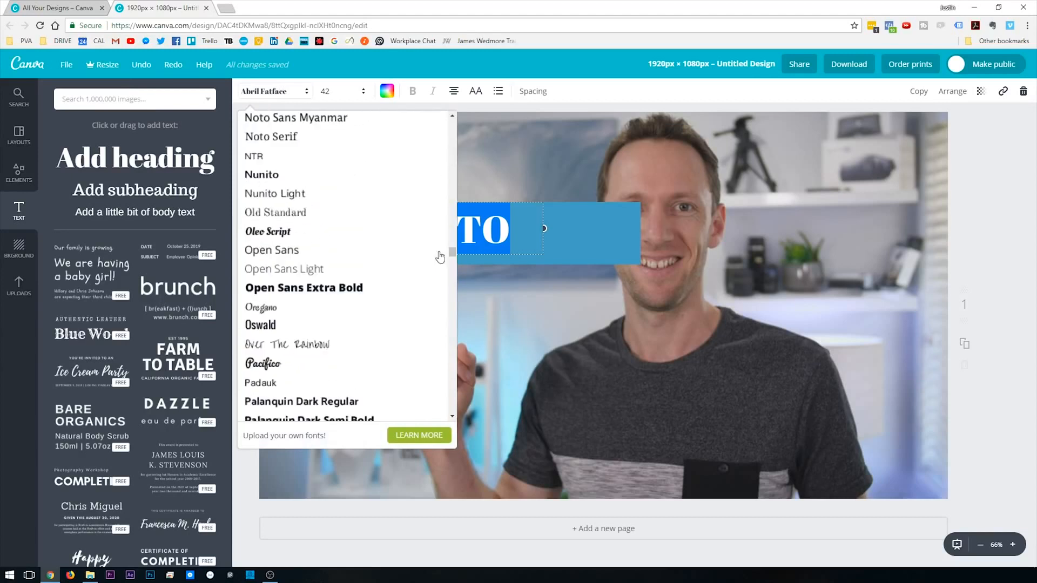
click(330, 330)
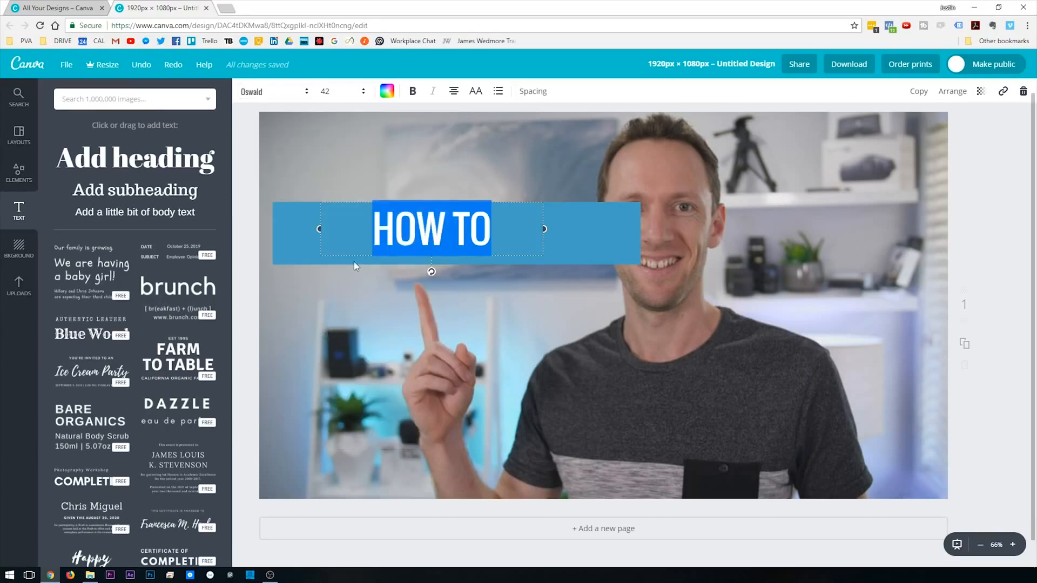
click(410, 92)
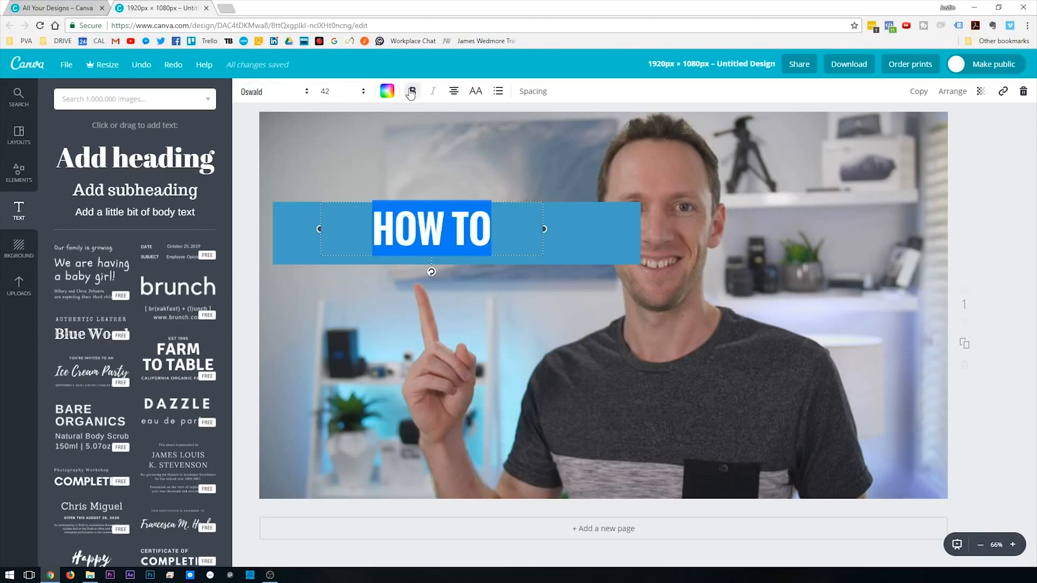
click(357, 95)
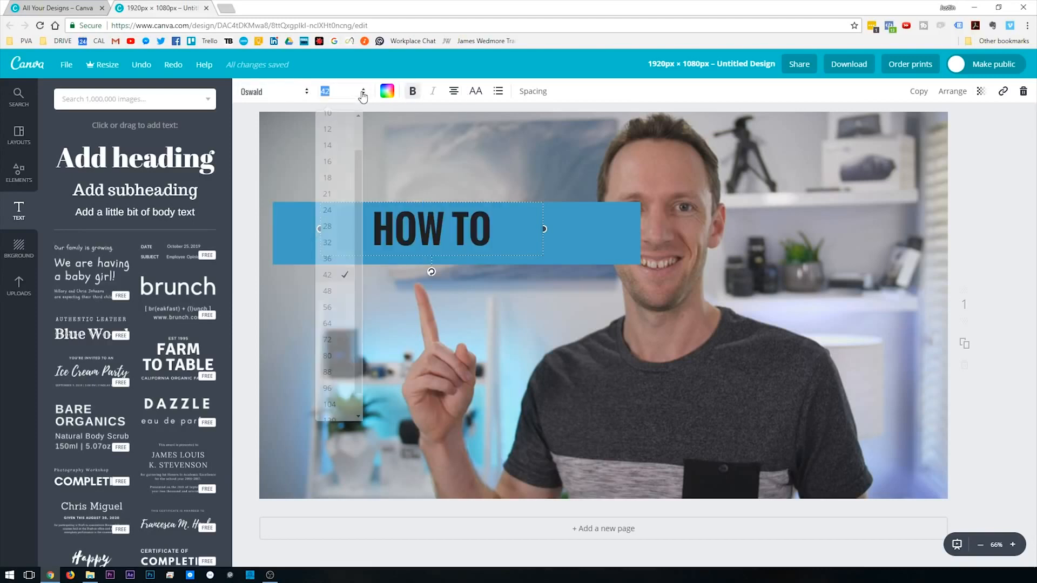
click(330, 323)
- Move the heading to the blue bar's left end and shorten the bar to the text's width
drag(361, 287, 296, 282)
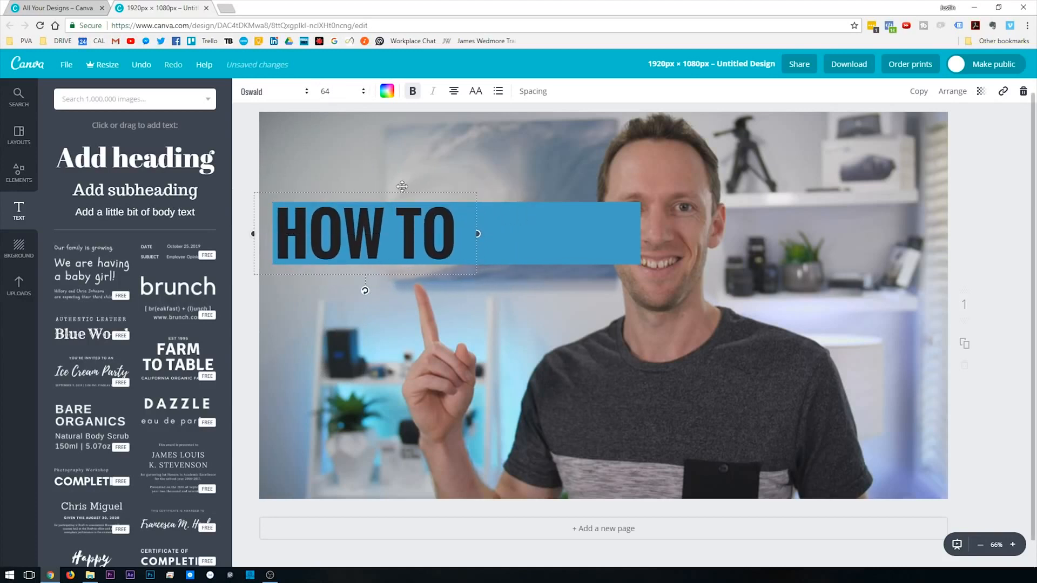
click(548, 224)
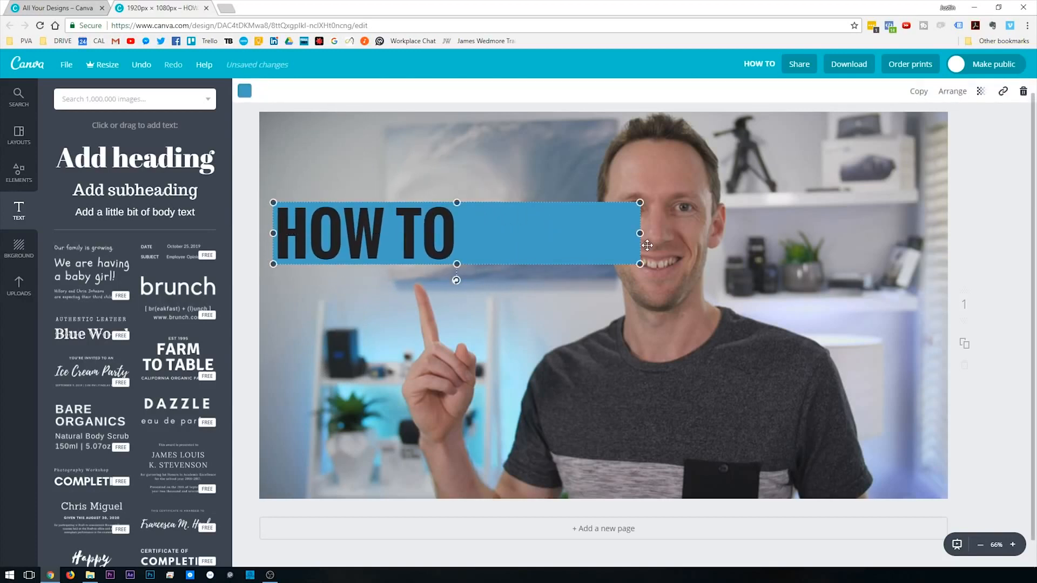
drag(642, 234, 460, 257)
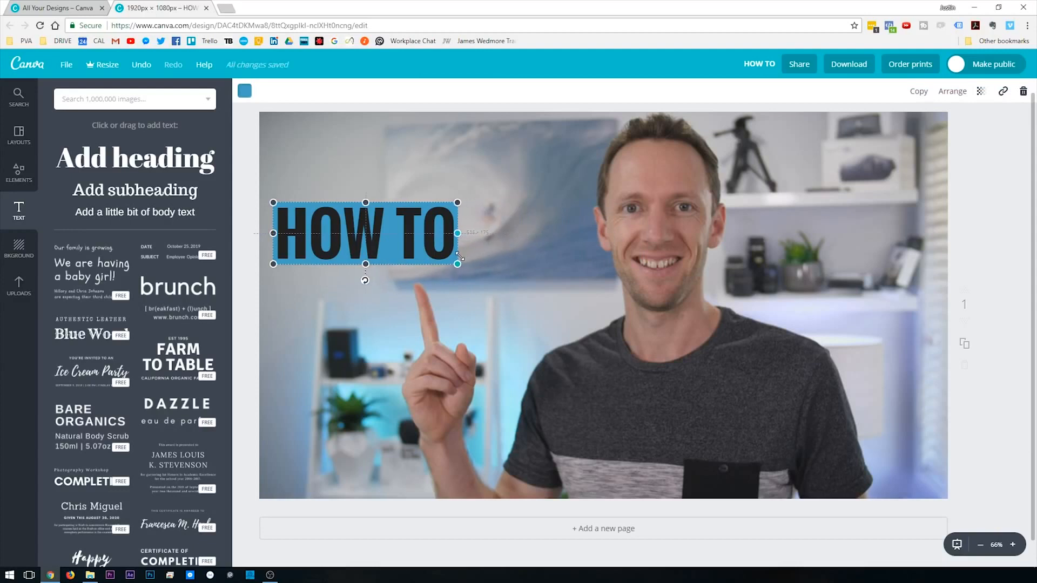
- Recolour the whole "HOW TO" text white
double_click(408, 228)
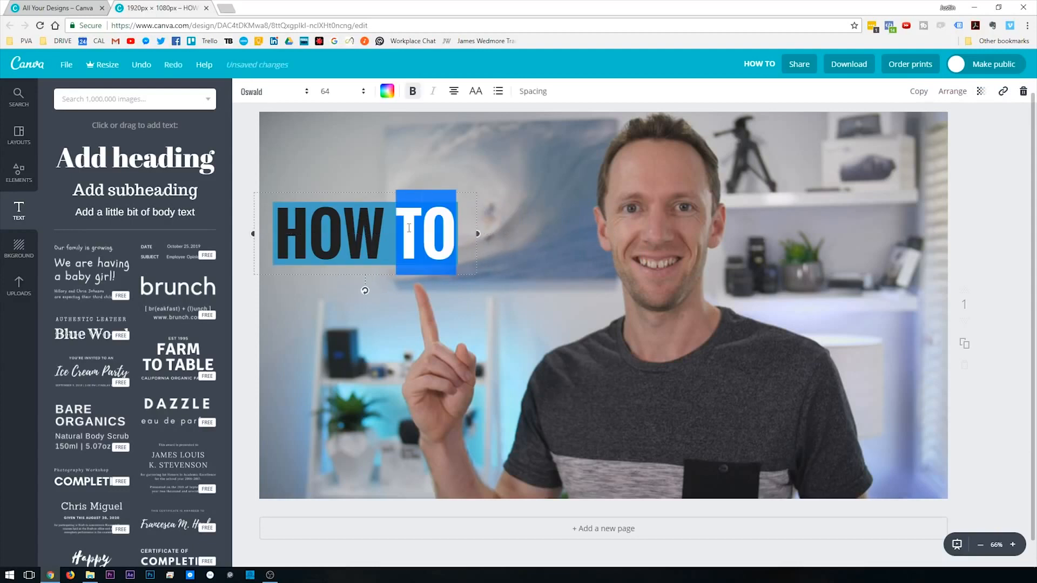
triple_click(409, 228)
click(387, 91)
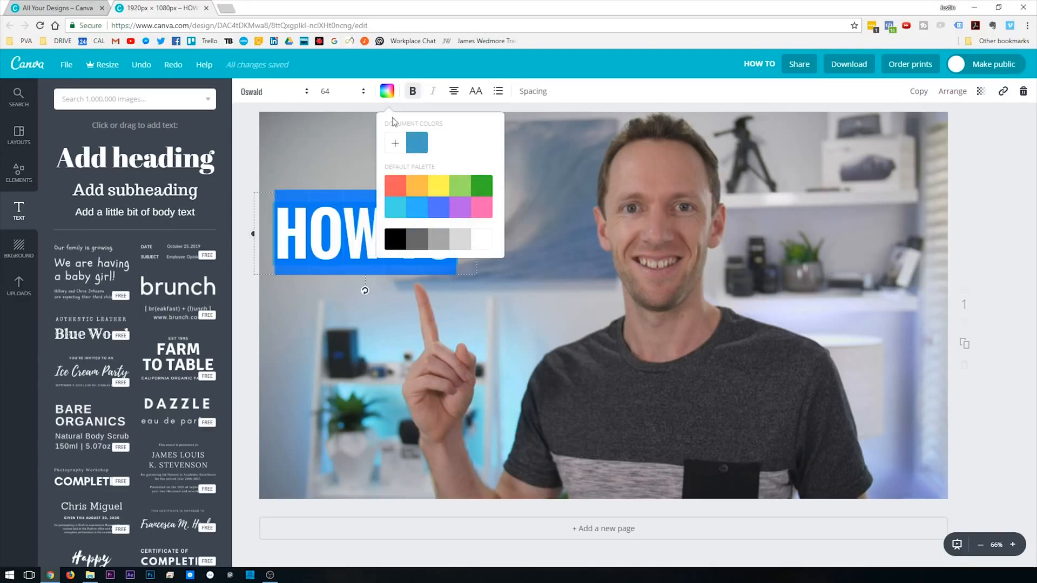
click(483, 239)
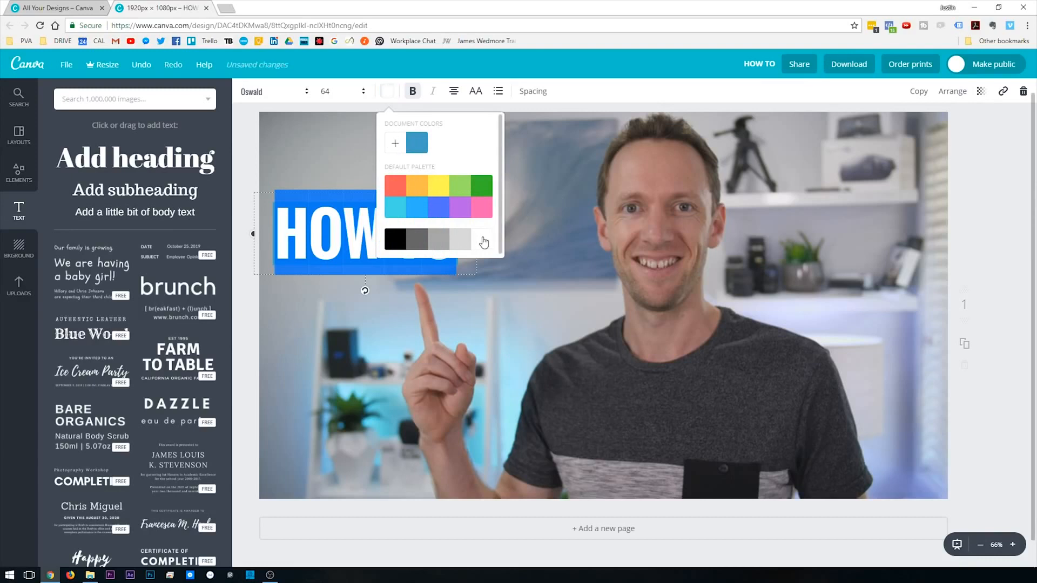
click(530, 193)
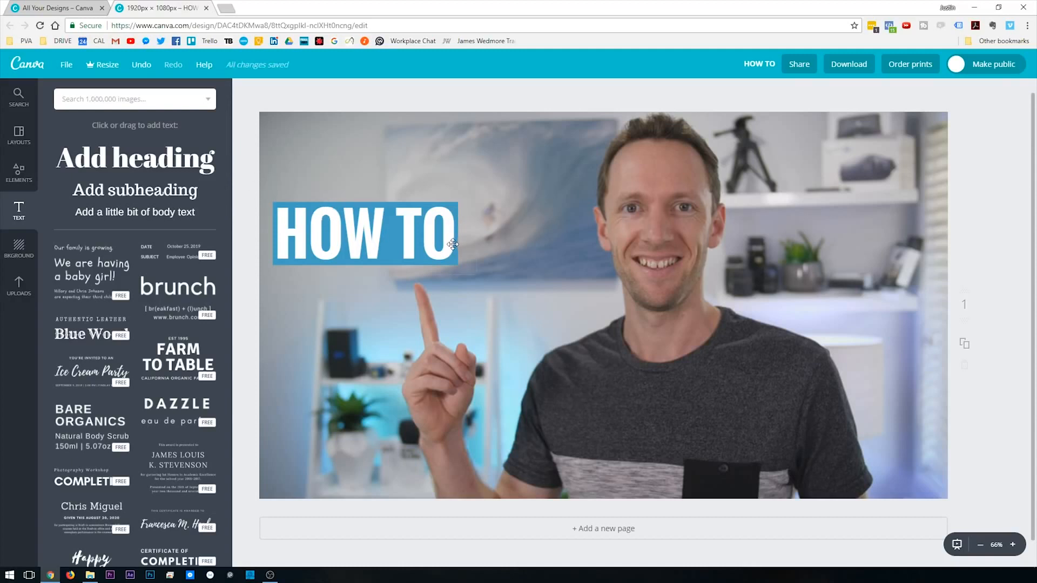
- Group the heading with its blue bar, enlarge the group to text size 77.4 and tilt it slightly counterclockwise
drag(241, 168, 360, 294)
click(886, 92)
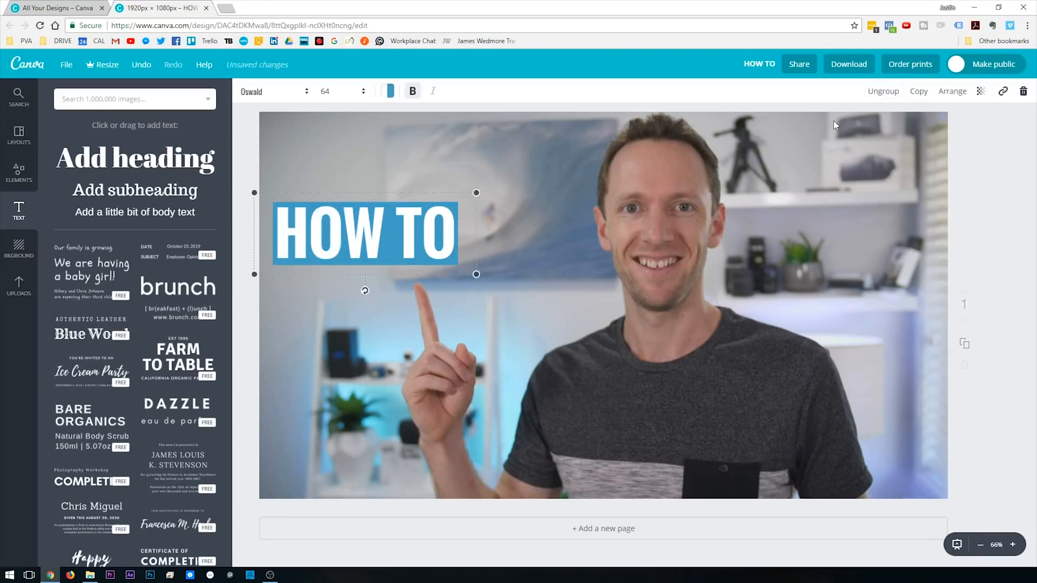
drag(476, 274, 516, 289)
drag(384, 307, 388, 313)
drag(419, 260, 421, 348)
drag(516, 363, 530, 371)
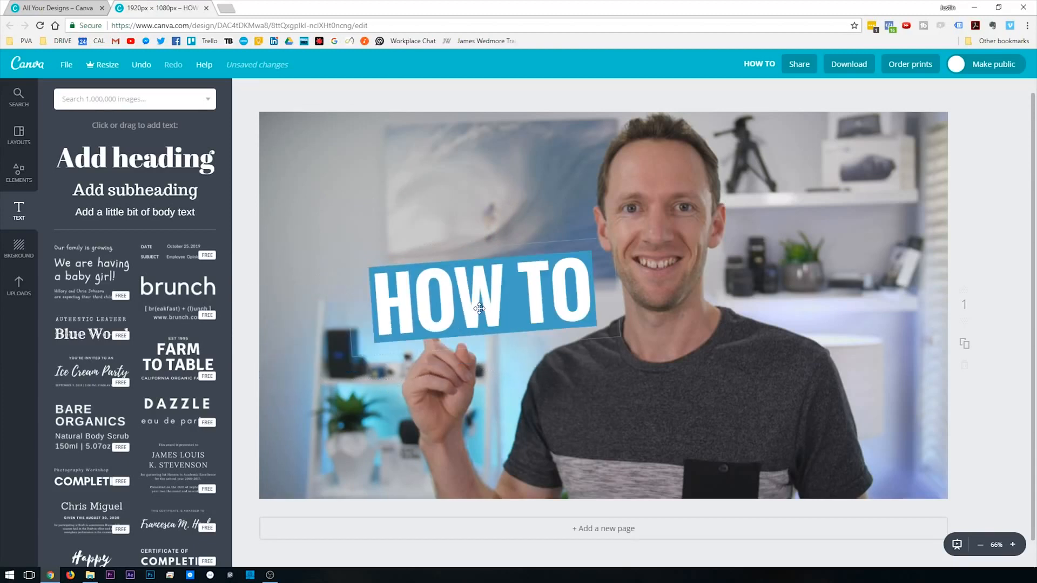
- Move the tilted title group to the picture's upper-left corner and place a copy of it directly below
drag(478, 301, 393, 189)
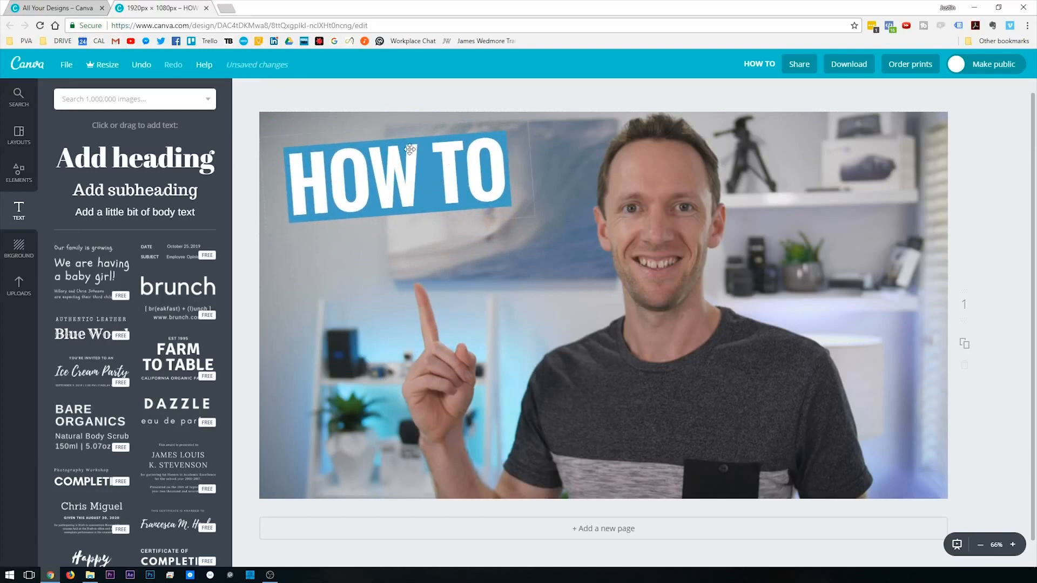
drag(390, 178, 390, 178)
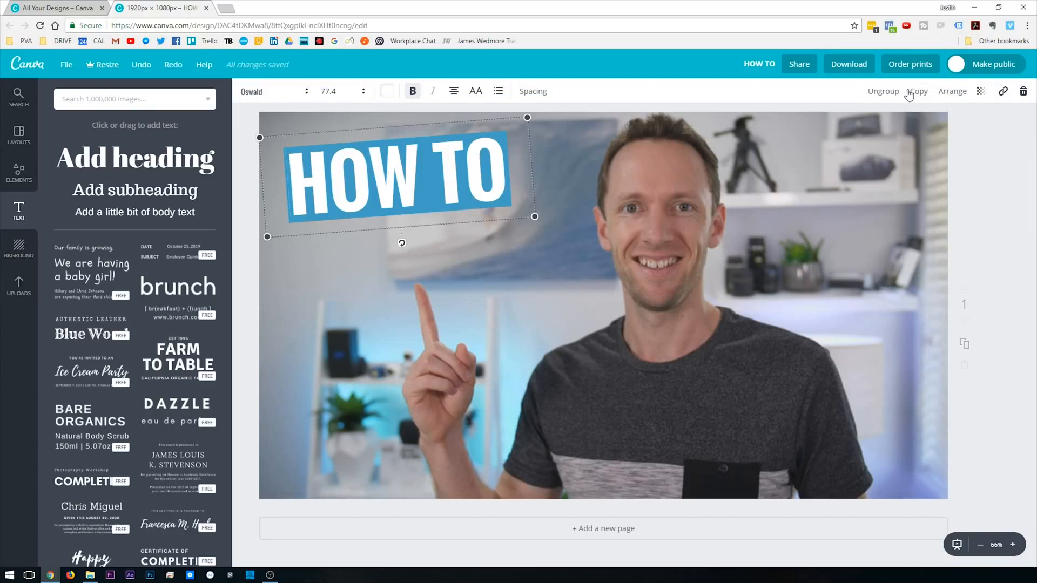
click(918, 91)
drag(465, 379, 374, 268)
- Replace the text of the copied title with "EDIT FASTER!"
double_click(375, 268)
triple_click(376, 268)
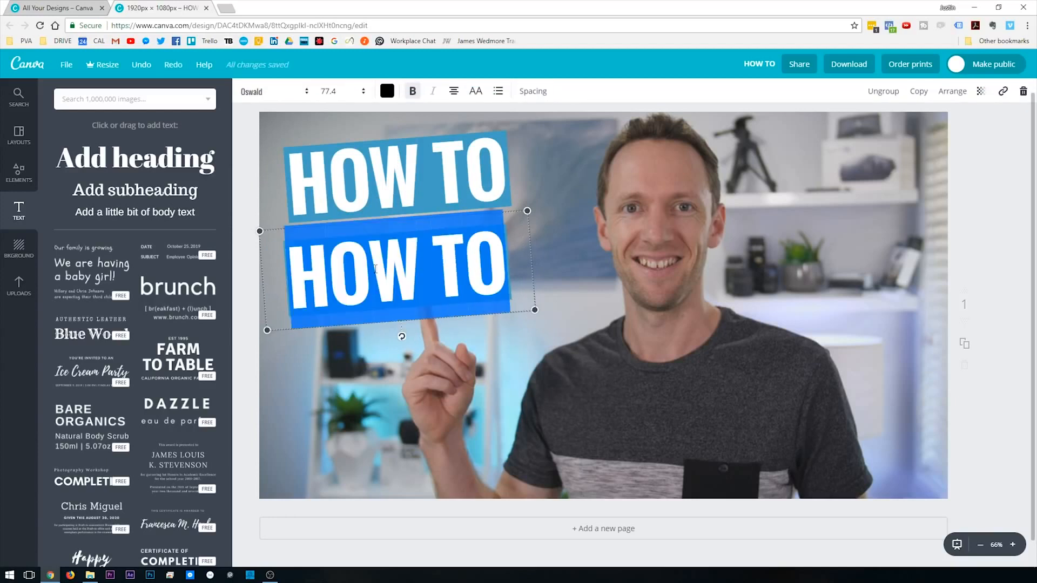
text(EDIT FAST)
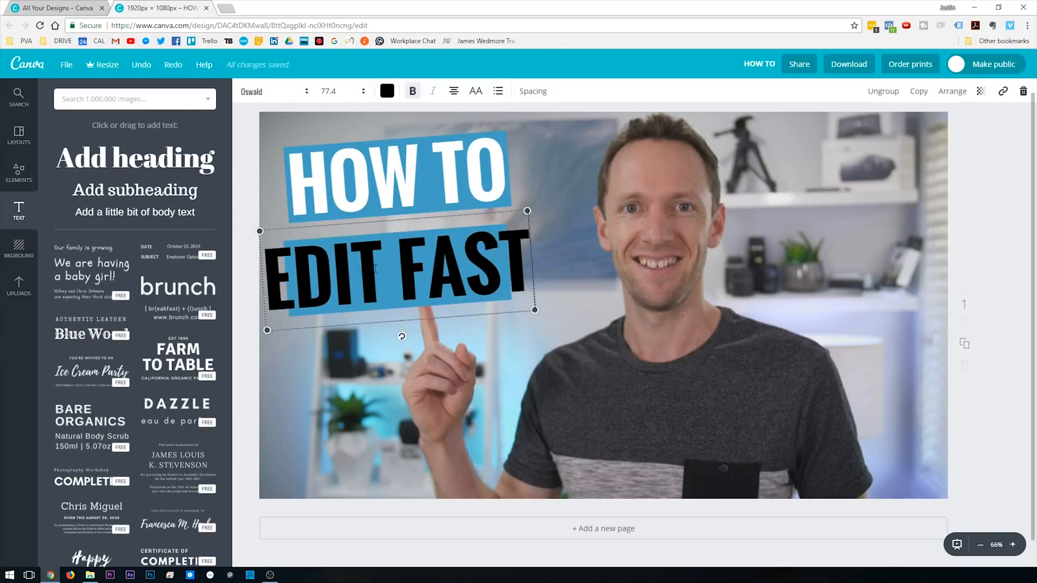
text(ER!)
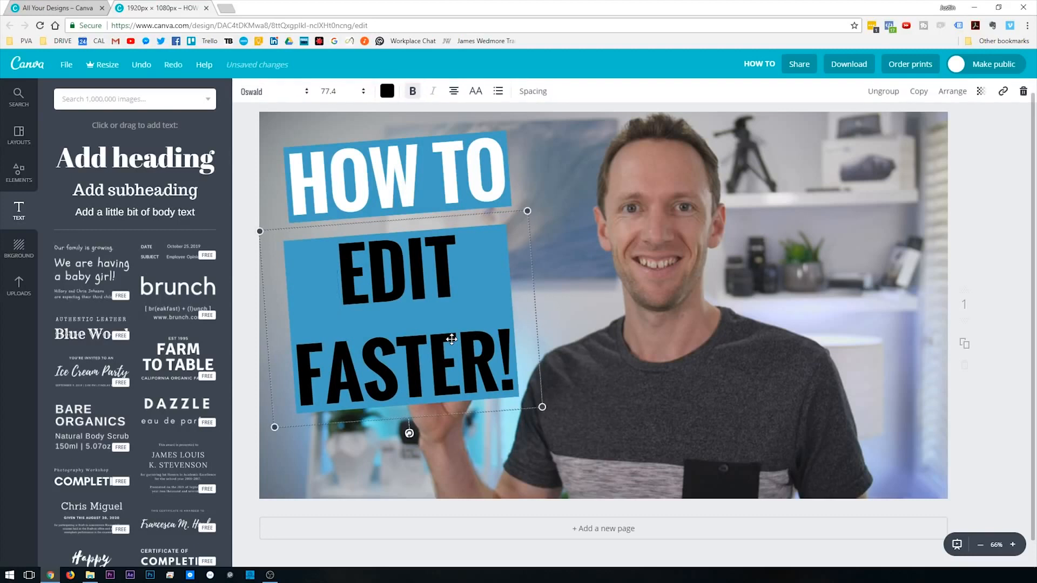
- Ungroup the copied title and widen its text box so "EDIT FASTER!" fits on one line
click(757, 230)
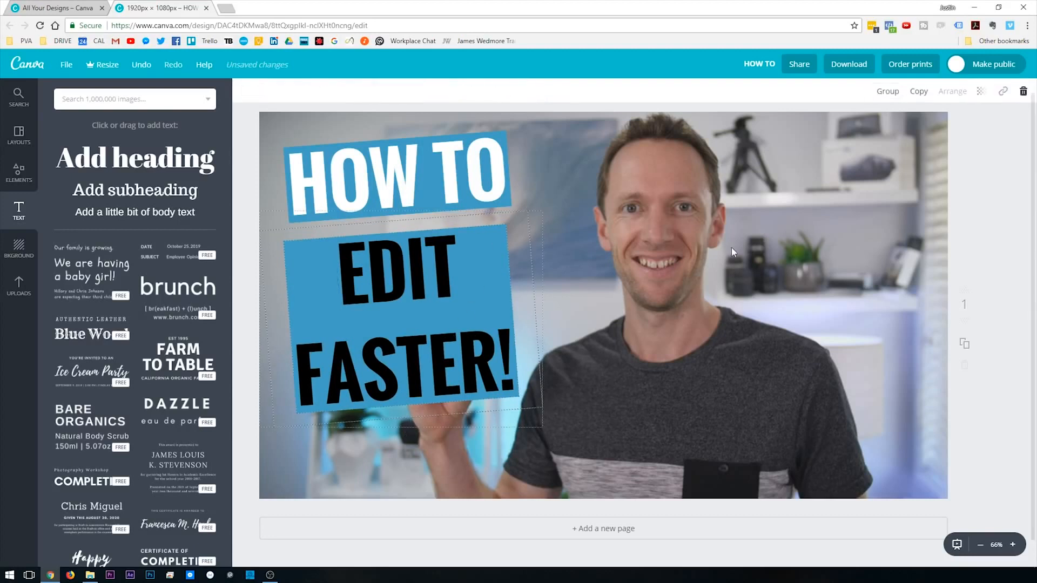
click(486, 276)
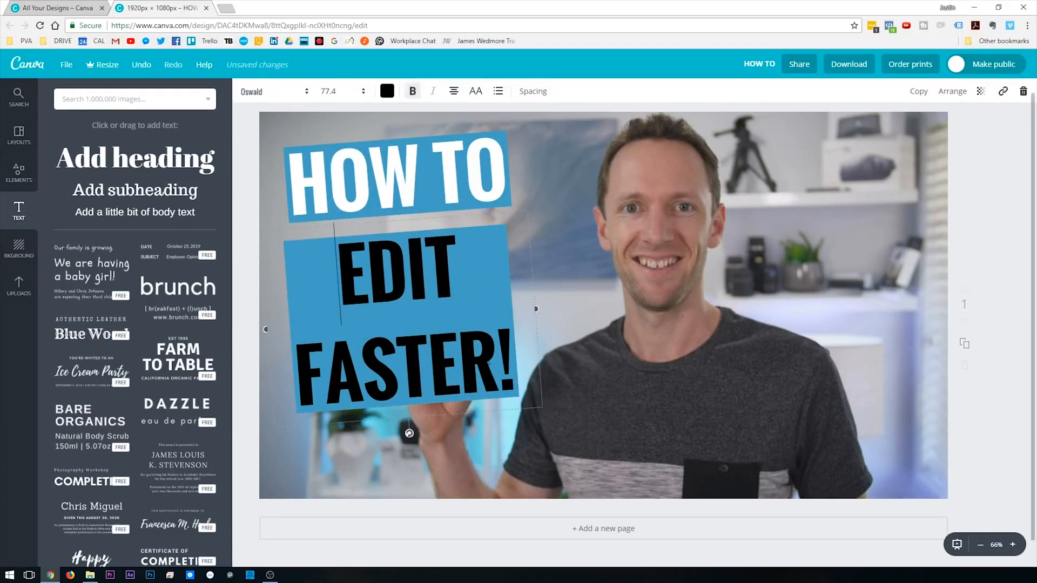
drag(537, 309, 635, 313)
- Shrink the lower blue bar to the height of a single line of text
click(491, 350)
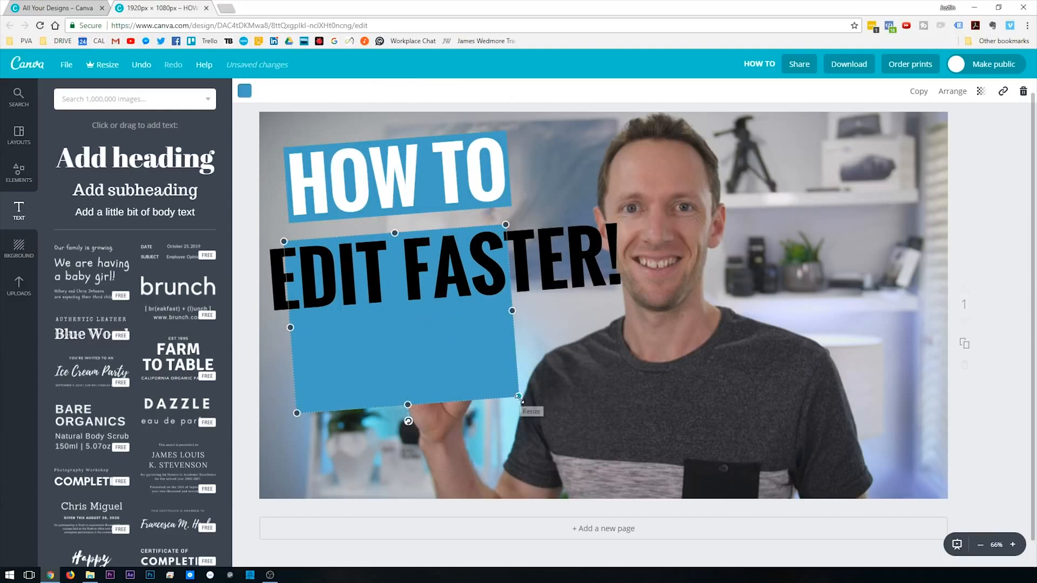
drag(518, 398, 495, 381)
drag(397, 389, 385, 309)
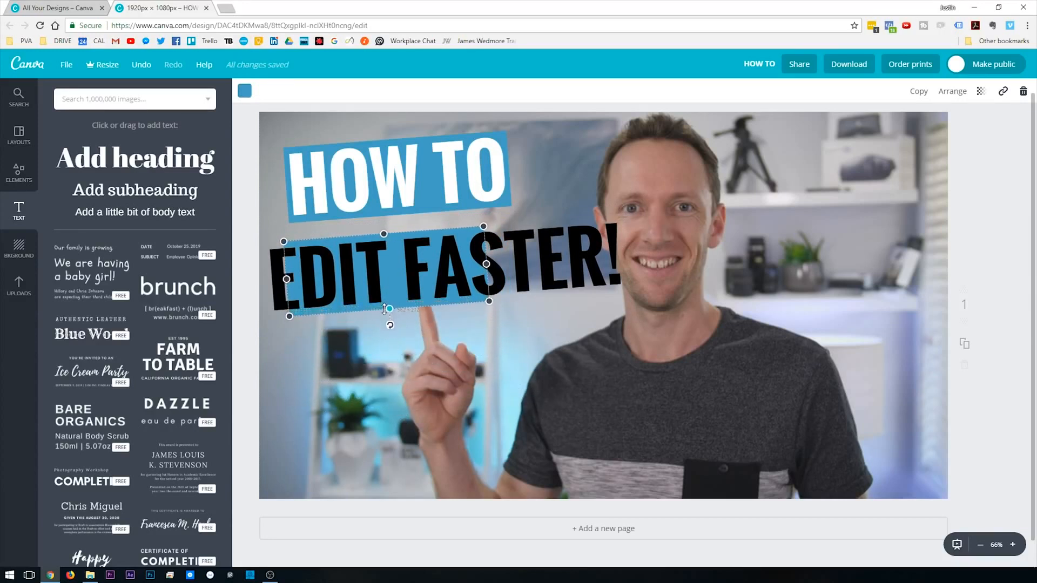
- Shift "EDIT FASTER!" to the right and extend the lower bar past the end of the text
drag(281, 281, 332, 276)
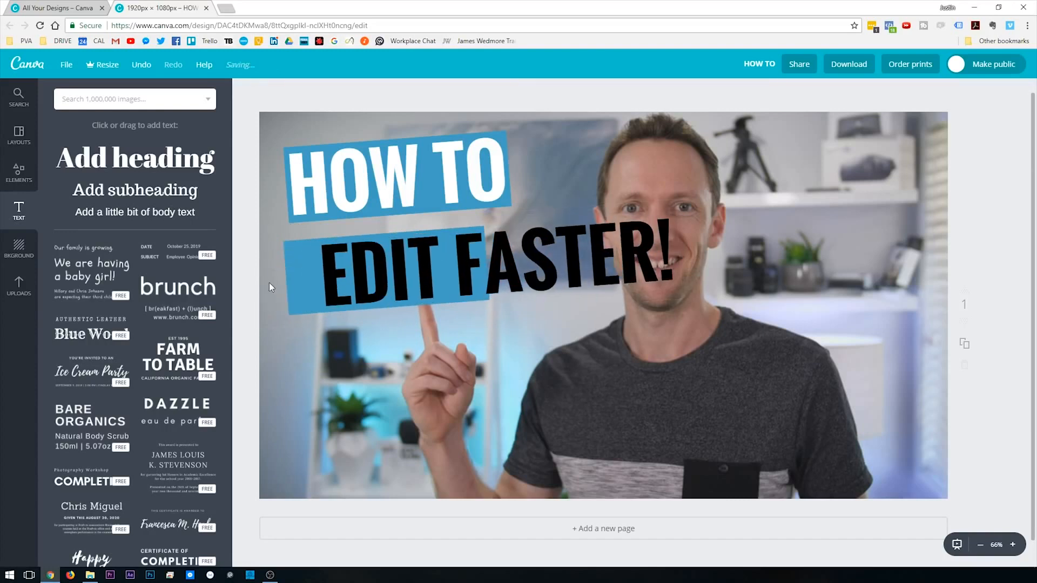
click(299, 281)
drag(487, 263, 696, 249)
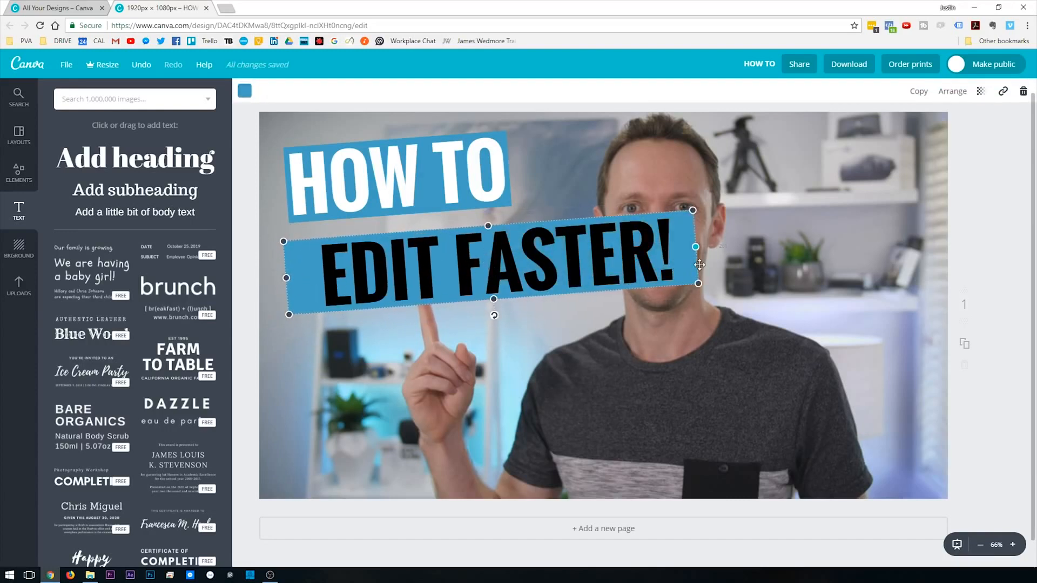
- Move "EDIT FASTER!" back to the lower bar's left end and shorten the bar to the text's width
drag(632, 262, 604, 265)
click(686, 254)
drag(694, 250, 653, 265)
click(653, 265)
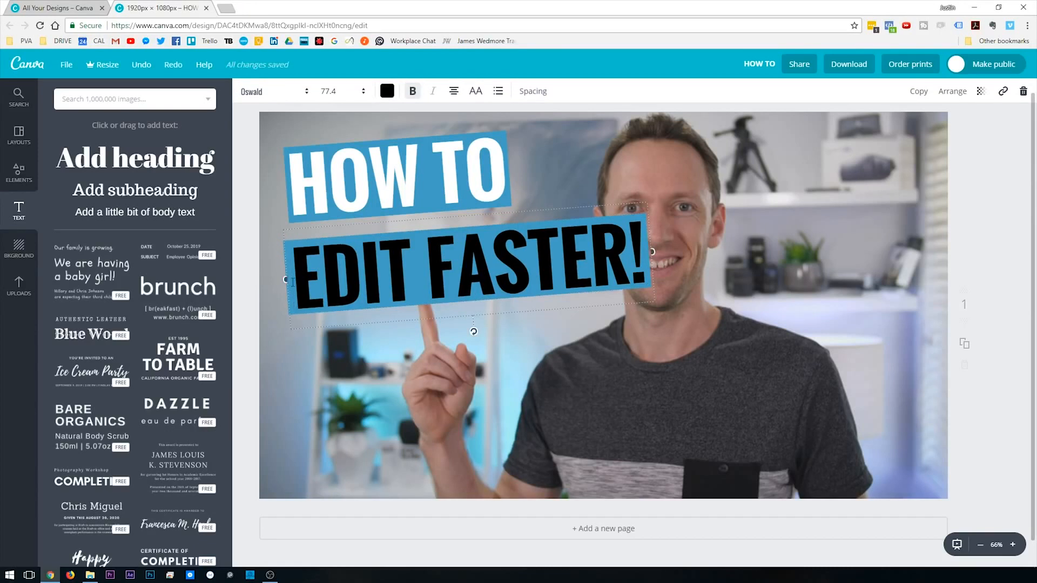
- Offset "EDIT FASTER!" slightly to the right and fill the lower bar with the palette's dark grey
drag(292, 282, 317, 284)
click(294, 295)
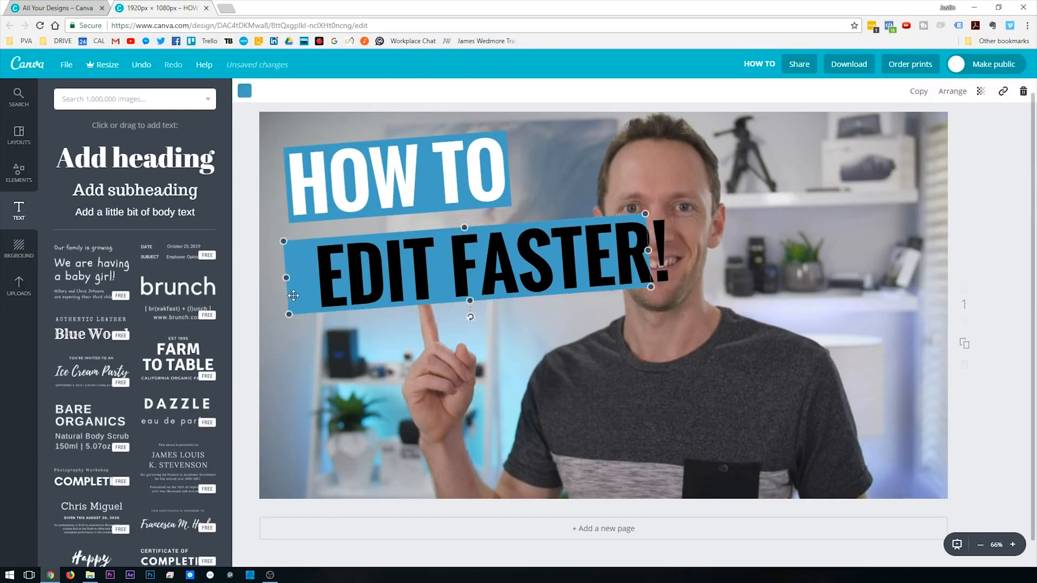
click(242, 91)
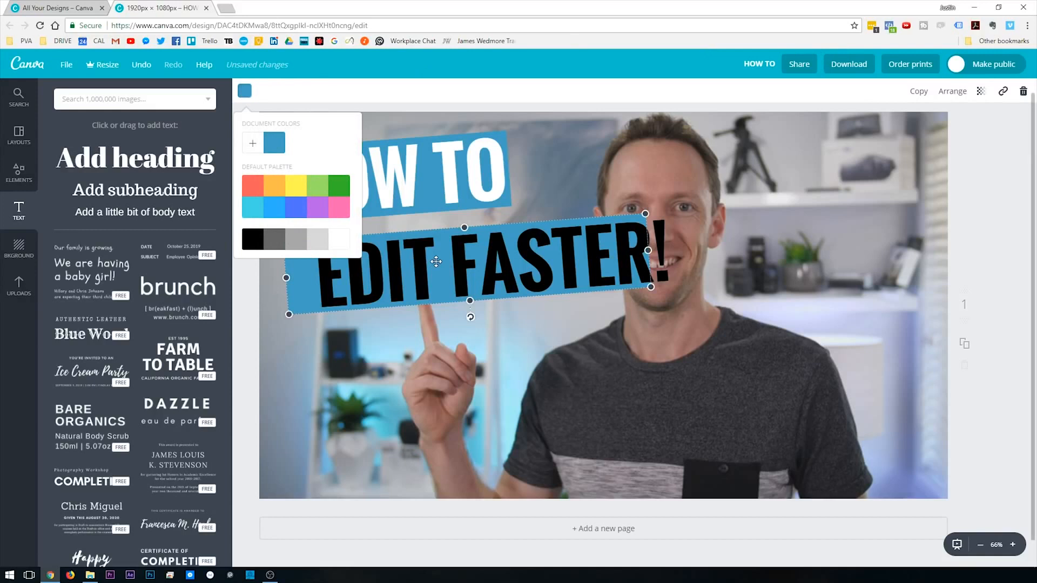
click(274, 239)
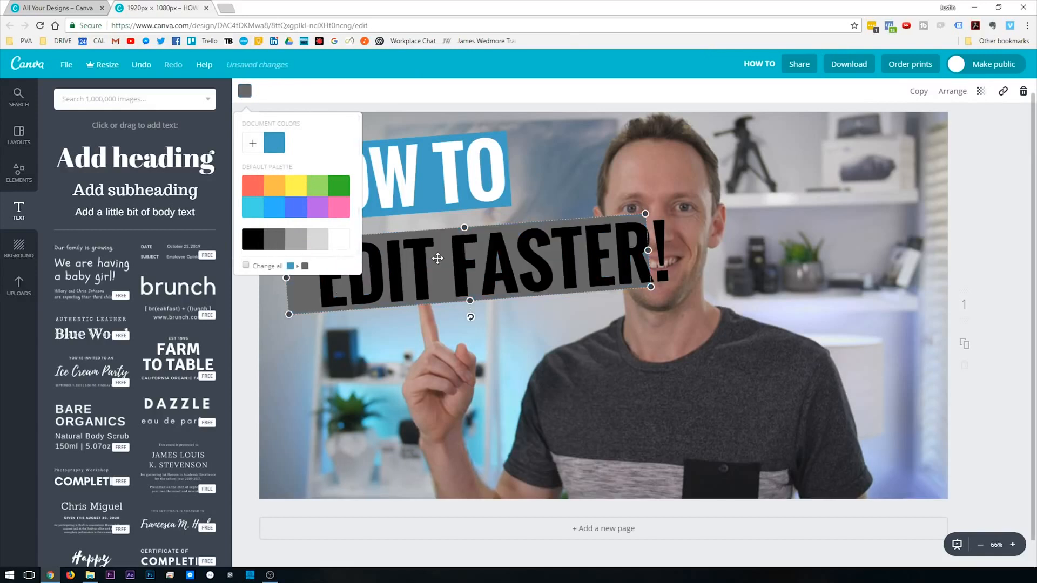
- Recolour the whole "EDIT FASTER!" text white and nudge it slightly down and to the left
click(484, 260)
key(ctrl+z)
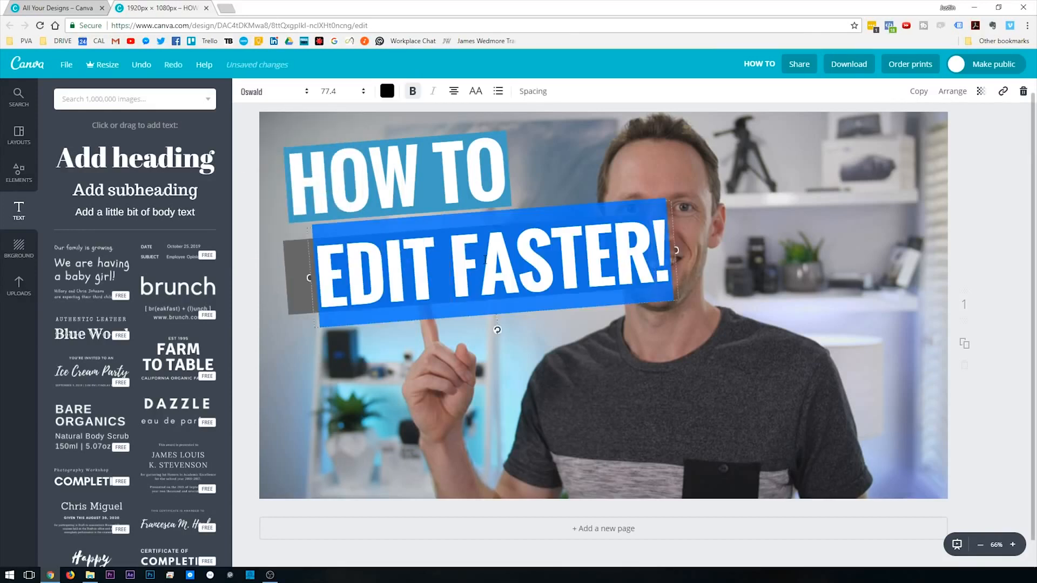
click(386, 91)
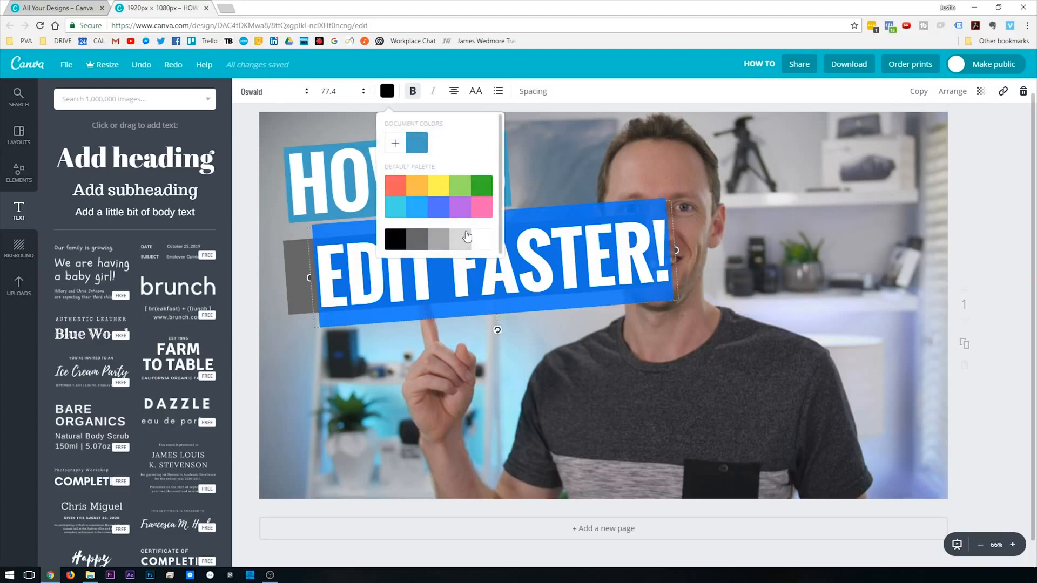
click(540, 402)
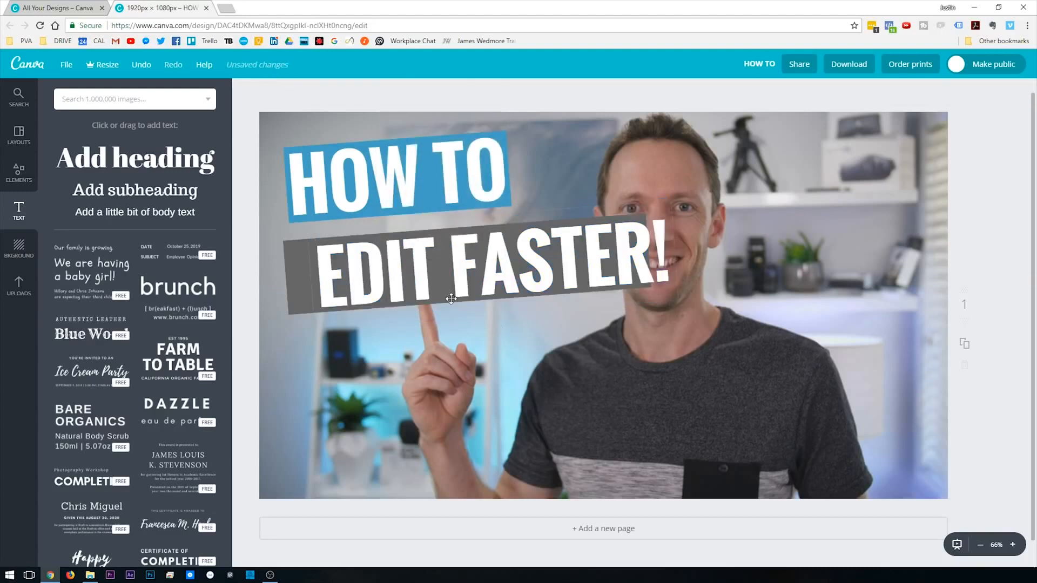
mouse_move(421, 270)
mouse_down()
mouse_move(402, 273)
mouse_move(416, 273)
mouse_up()
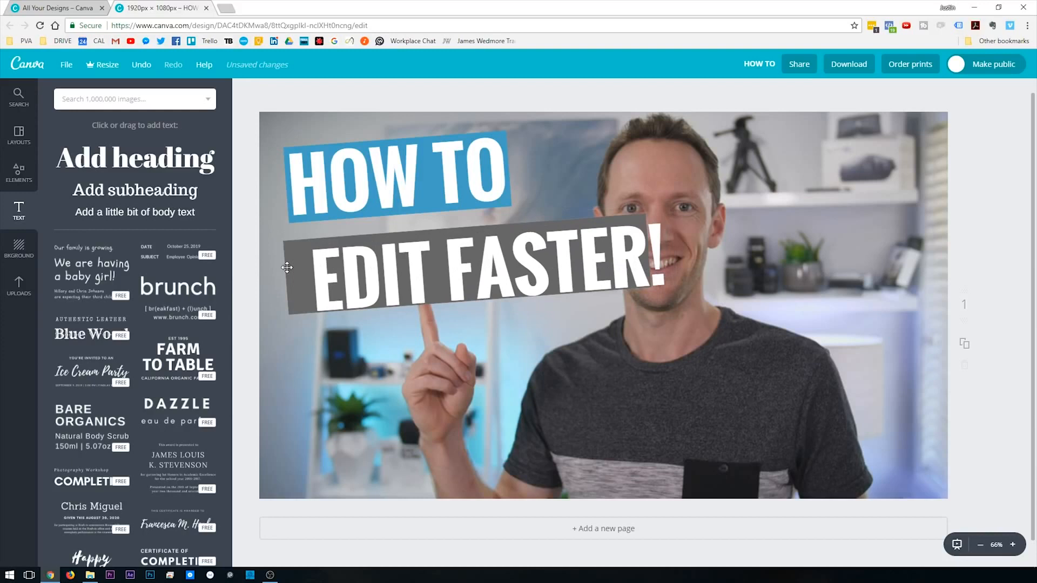
- Fill the lower bar with a custom near-black colour and align the bar behind "EDIT FASTER!"
click(287, 267)
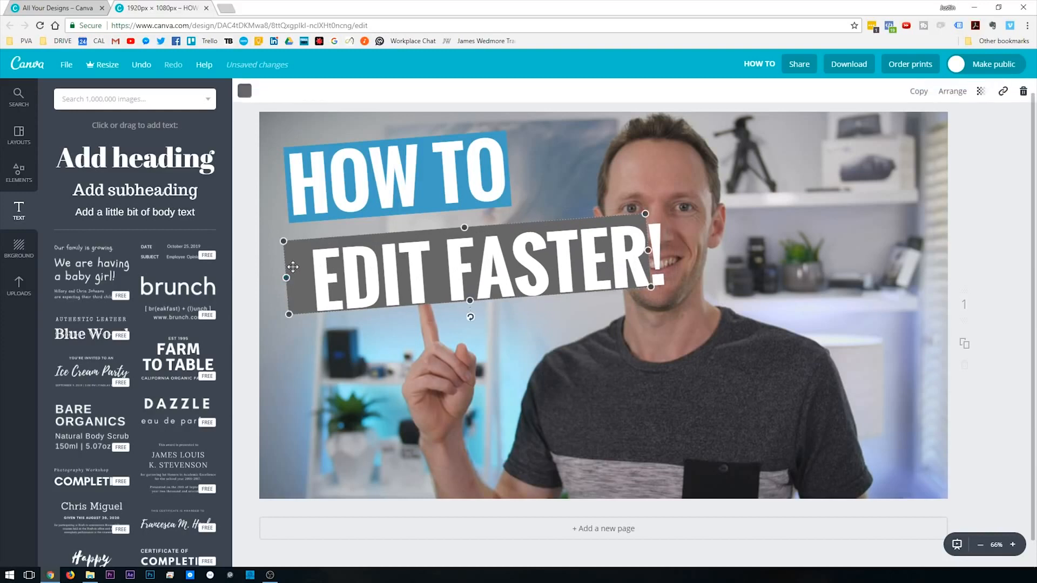
click(244, 91)
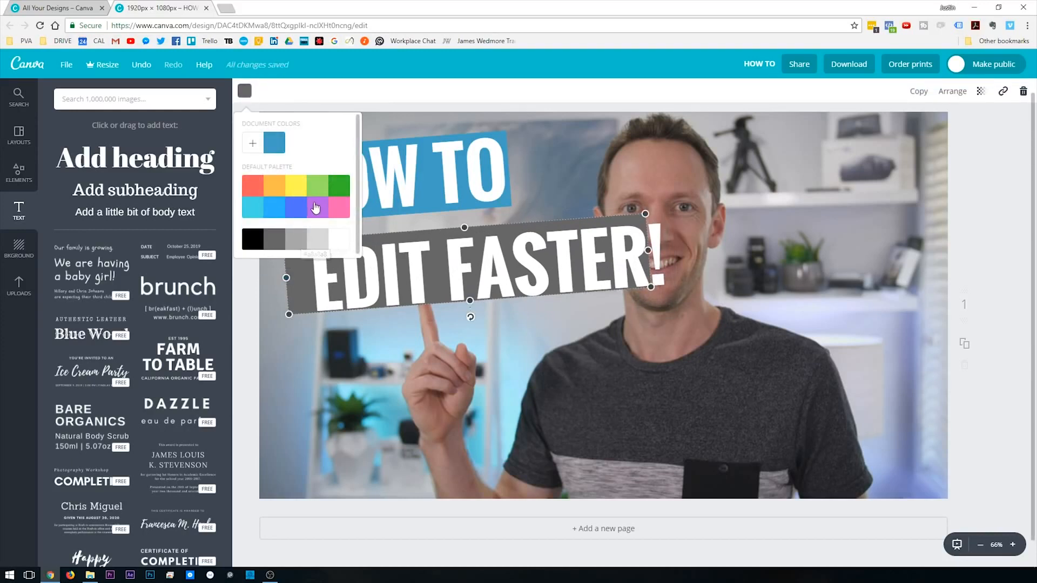
click(254, 145)
mouse_move(324, 267)
mouse_down()
mouse_move(350, 279)
mouse_move(305, 295)
mouse_move(322, 288)
mouse_up()
click(544, 172)
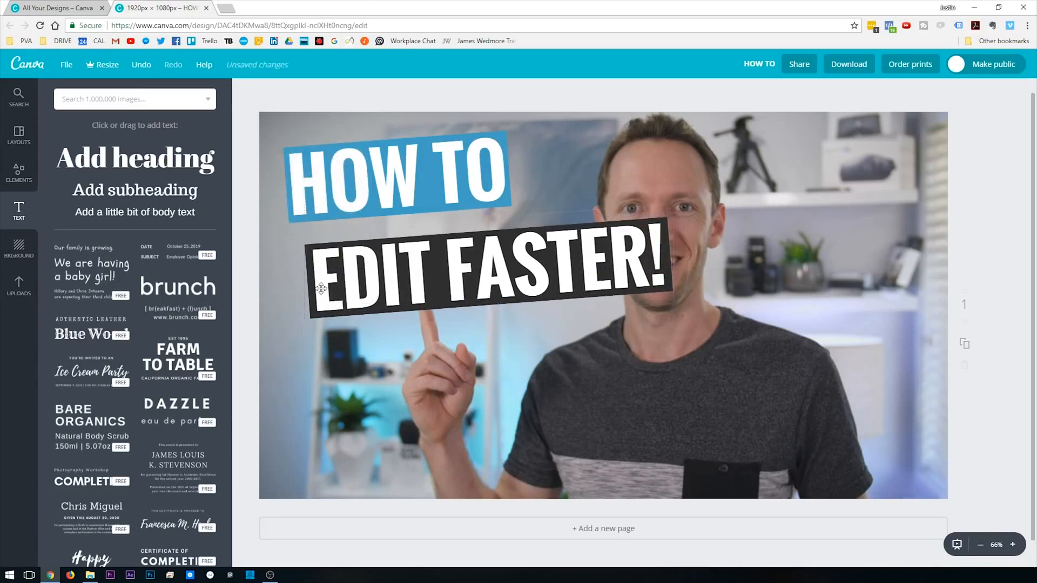
- Enlarge the background photo beyond the canvas edges so the presenter fills more of the frame's right side
click(759, 442)
drag(980, 518, 1023, 540)
drag(781, 385, 784, 386)
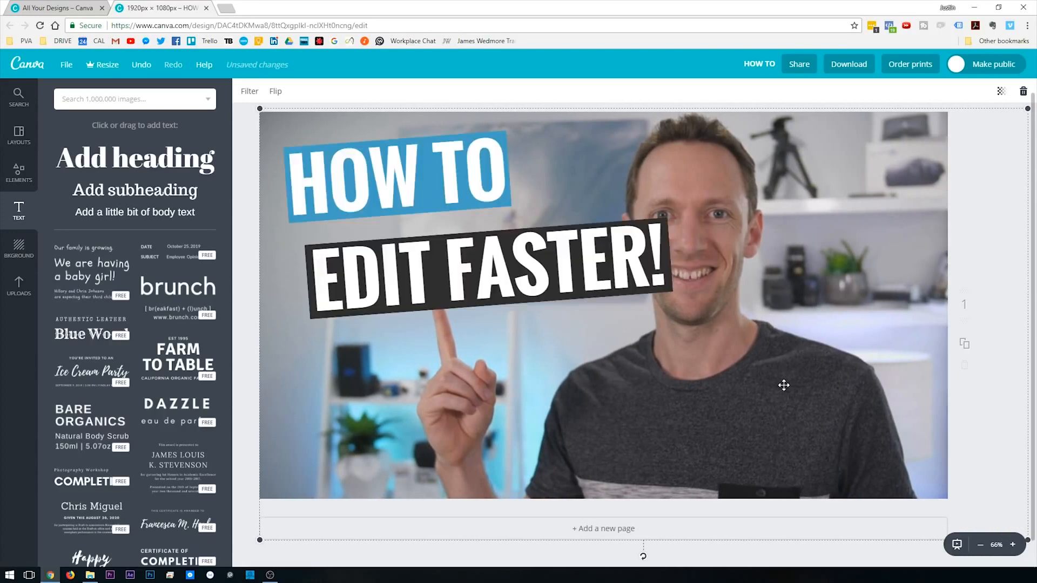
- Rotate "EDIT FASTER!" to nearly level, shrink it, and stack it directly beneath "HOW TO" near the canvas's upper left
drag(426, 182, 442, 176)
drag(503, 279, 460, 249)
drag(443, 316, 438, 319)
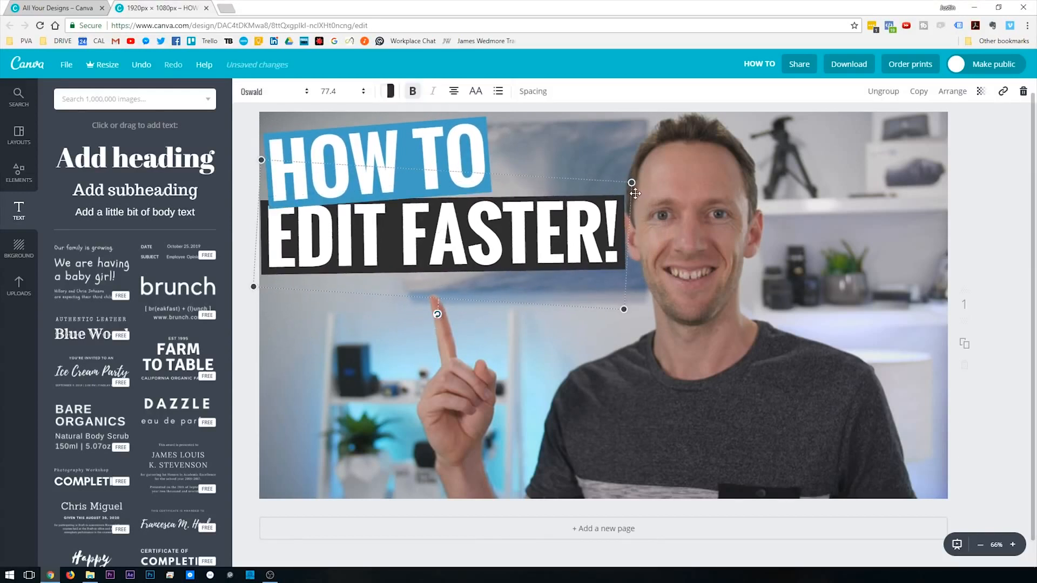
drag(623, 193, 545, 255)
drag(420, 154, 435, 174)
click(855, 209)
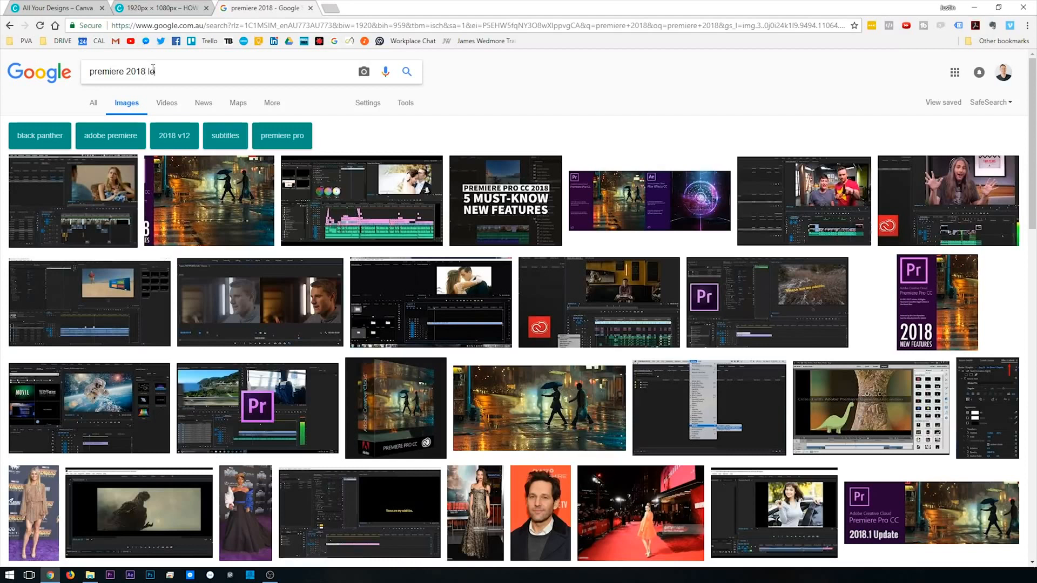
- Search Google Images for "premiere 2018 logo" and save Wikipedia's purple Pr logo image to the computer
text(go)
key(Return)
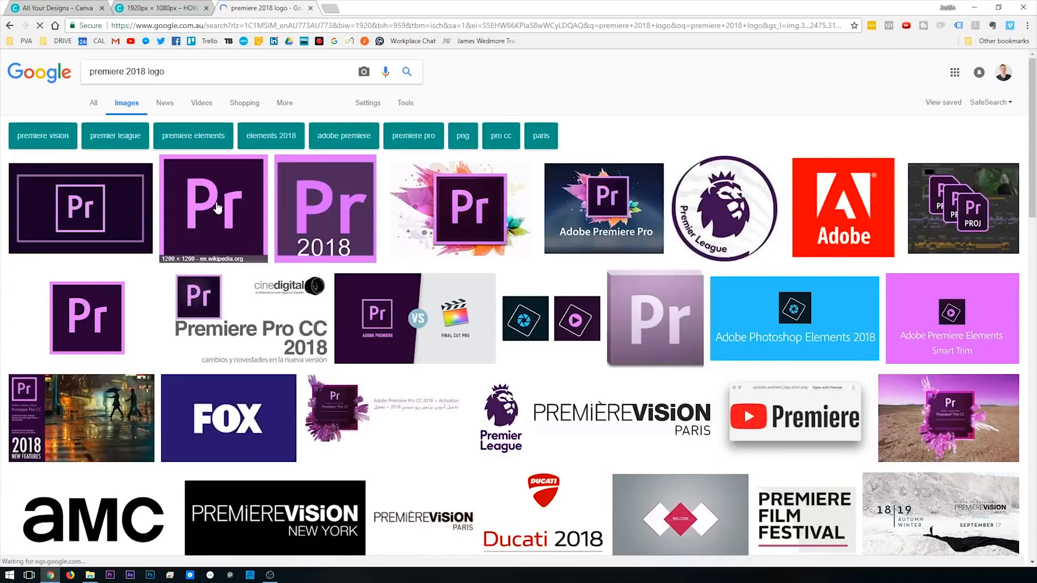
click(218, 209)
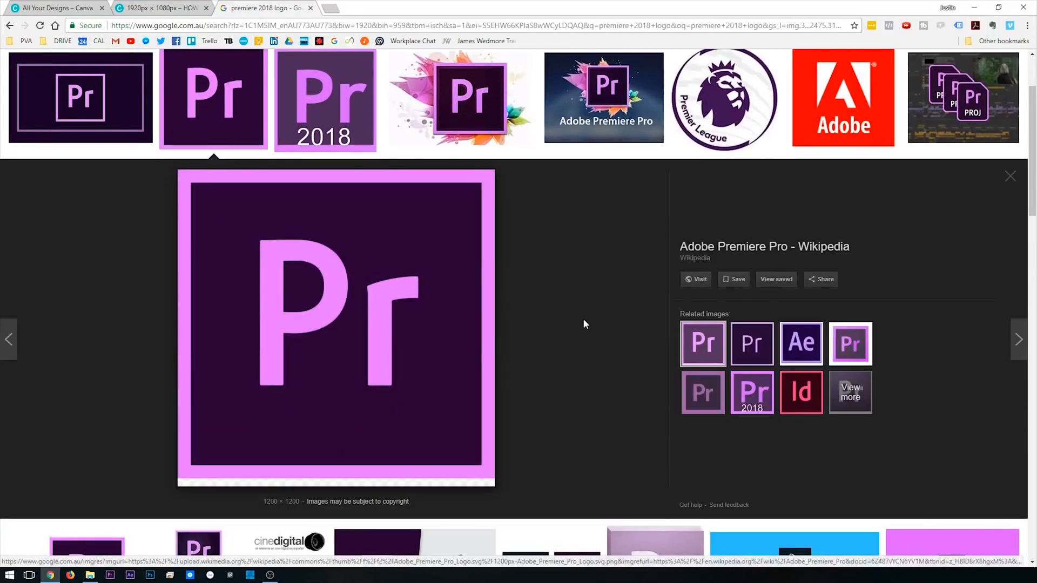
right_click(447, 326)
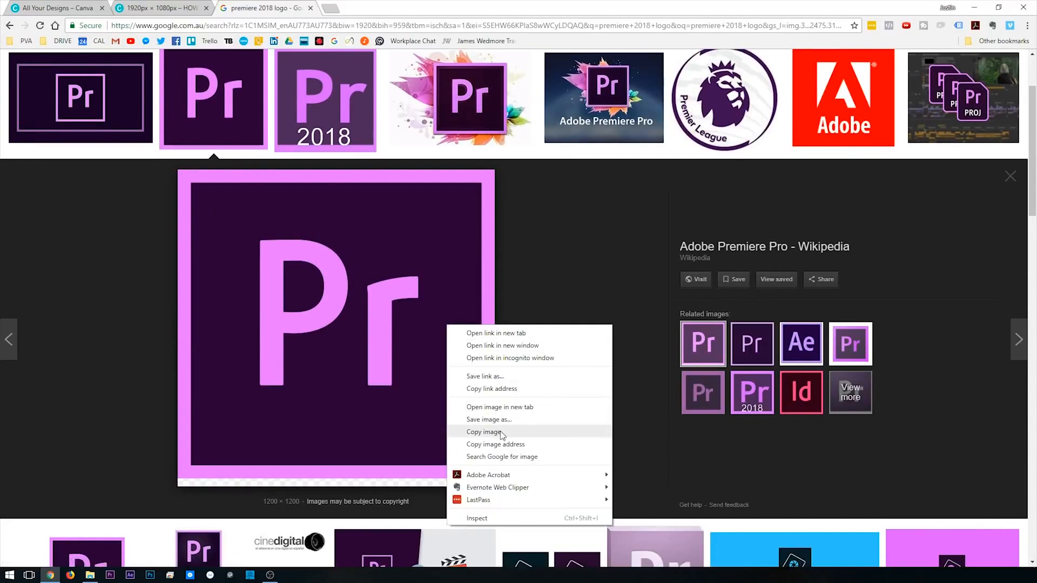
click(489, 420)
click(427, 303)
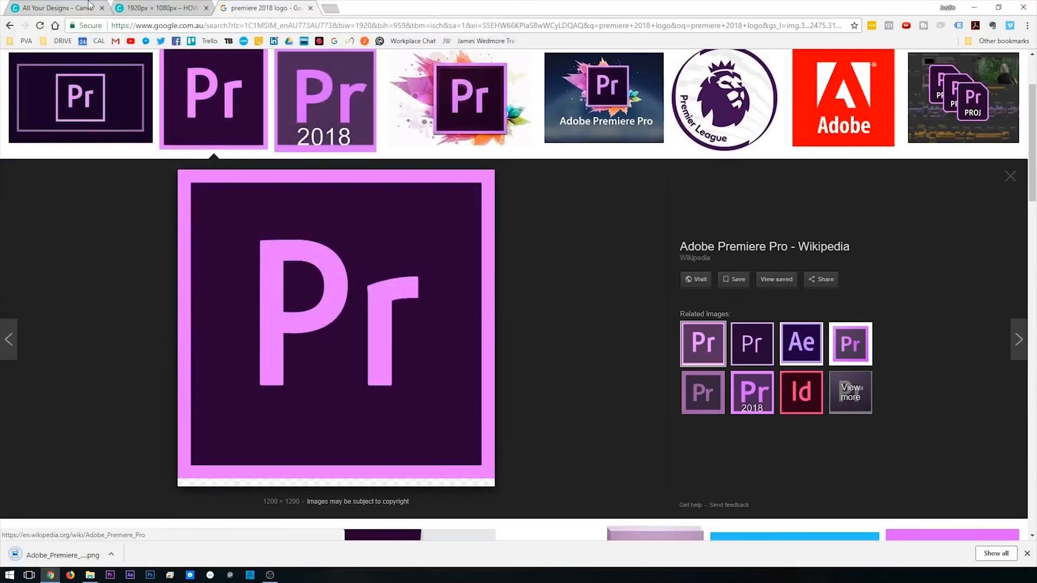
- Return to the Canva design and upload Adobe_Premiere_Pro_Logo.svg.png from the Desktop
click(157, 8)
click(19, 279)
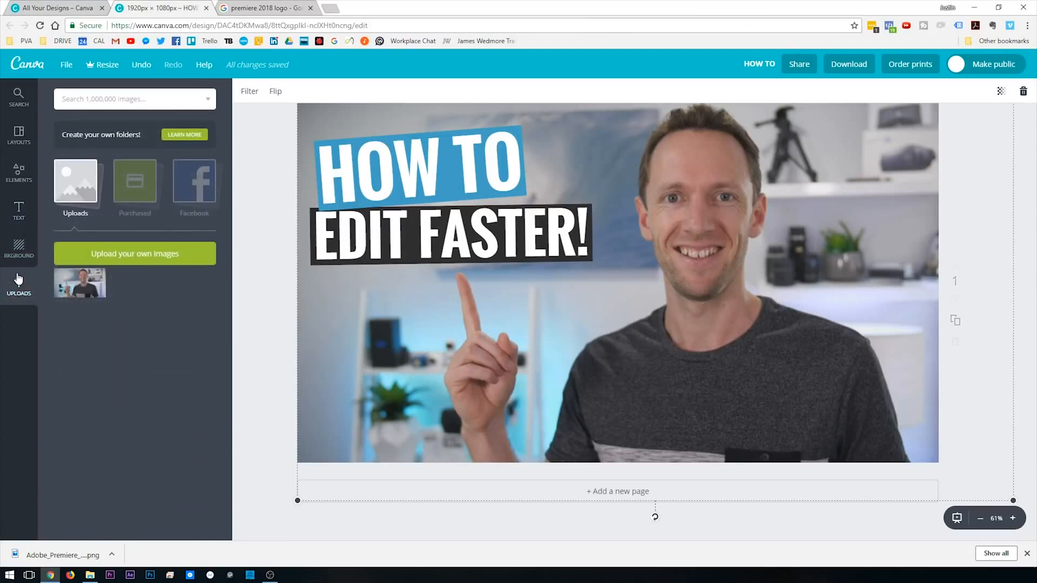
click(156, 258)
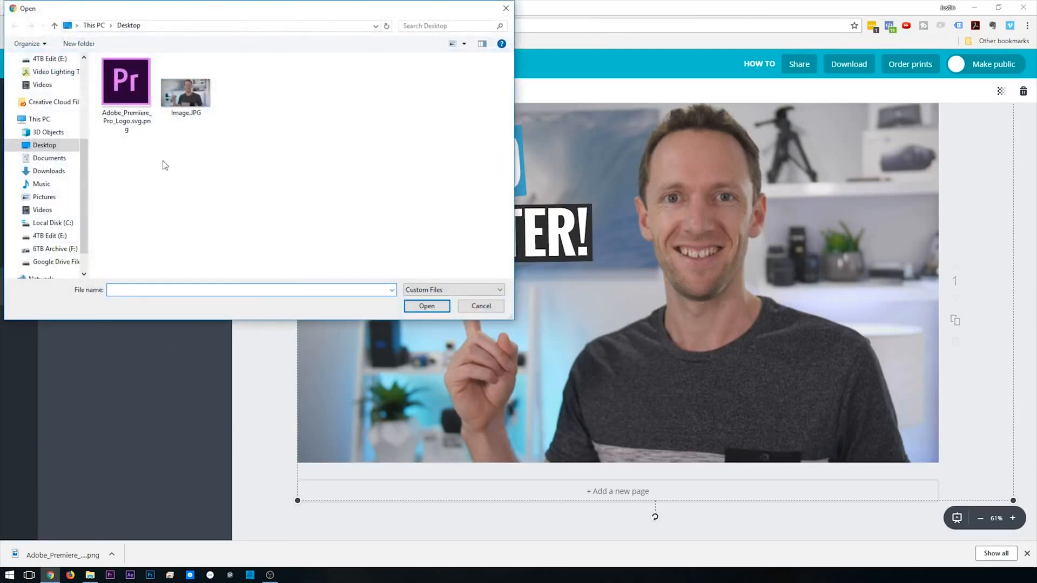
click(126, 75)
click(427, 307)
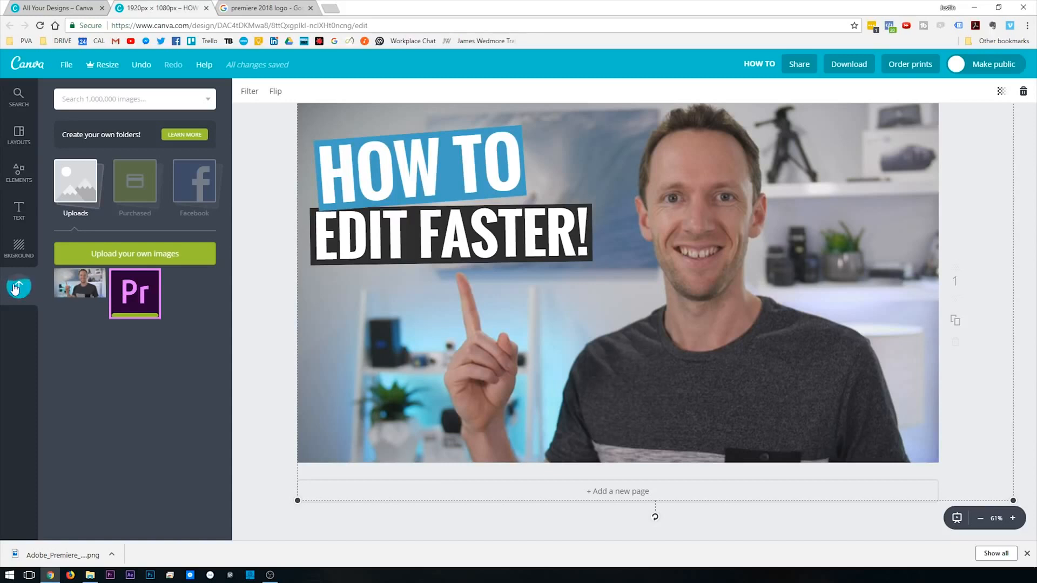
- Place the Pr logo on the design, shrink it, and position it below the title beside the pointing hand
click(119, 300)
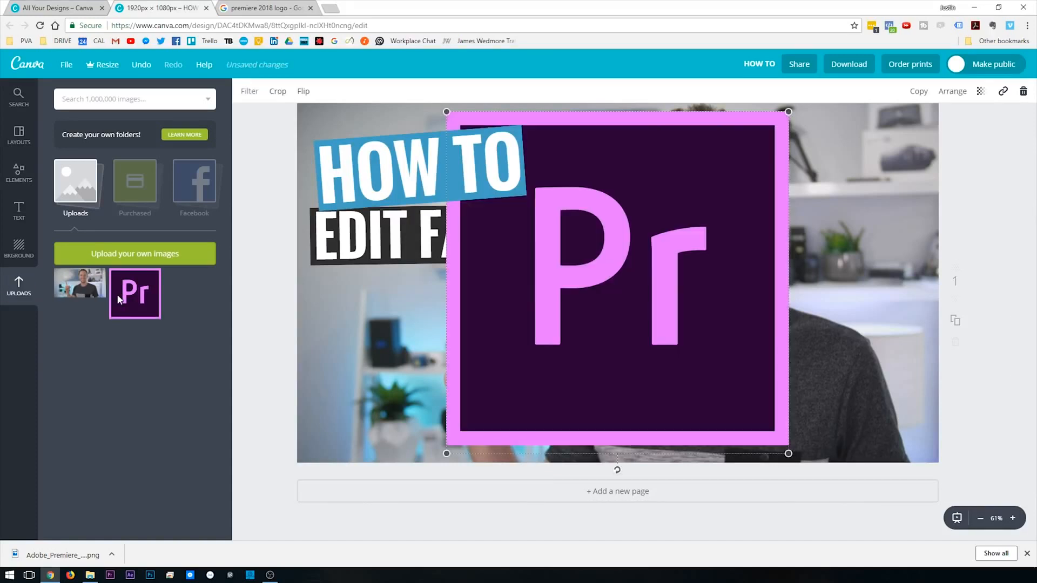
drag(448, 112, 700, 306)
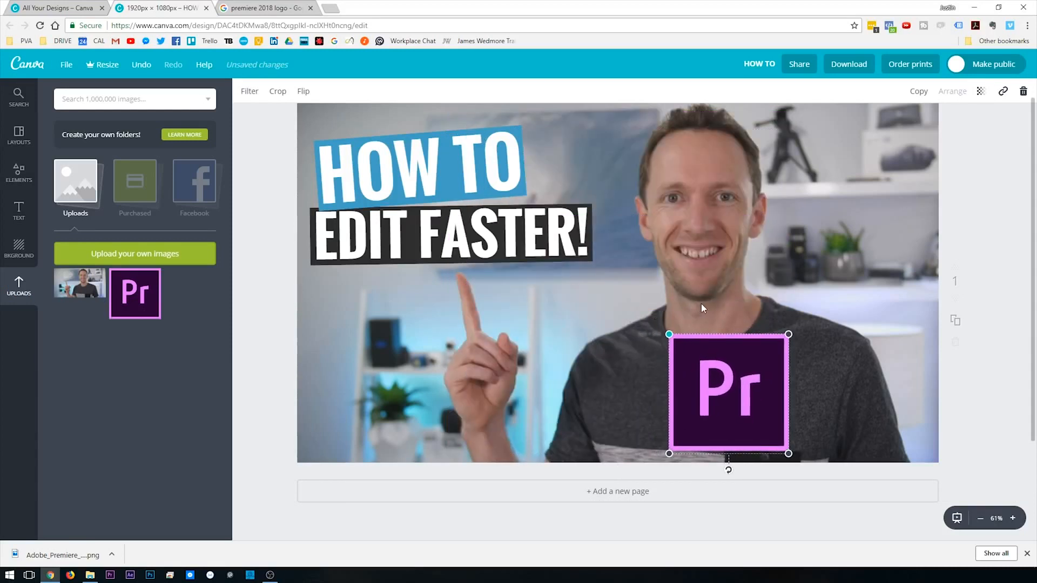
drag(738, 389, 390, 363)
right_click(535, 303)
key(Escape)
drag(437, 320, 435, 349)
drag(369, 389, 379, 381)
click(732, 334)
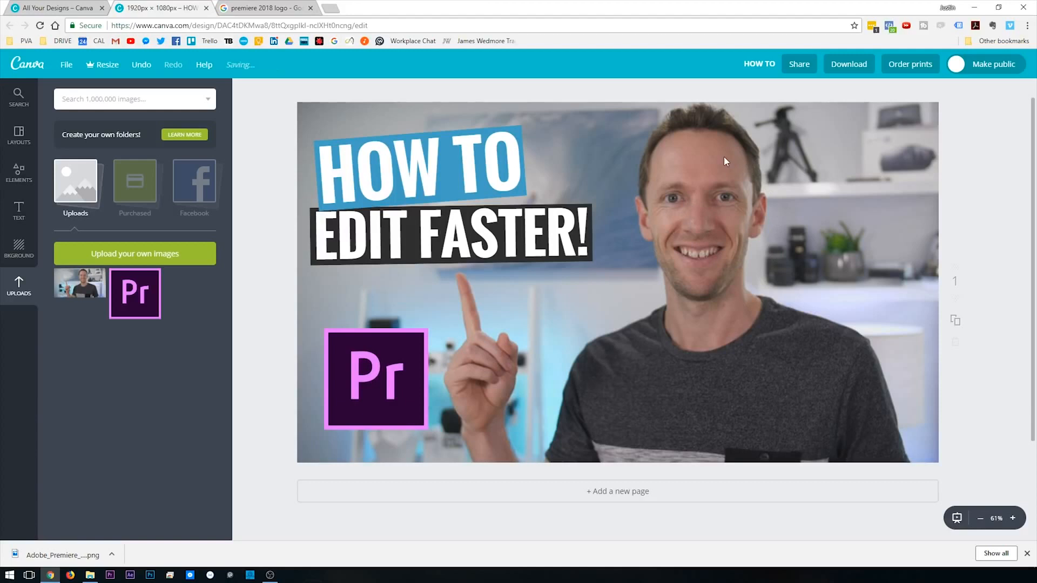
- Open the advanced filter options for the background photo
click(746, 200)
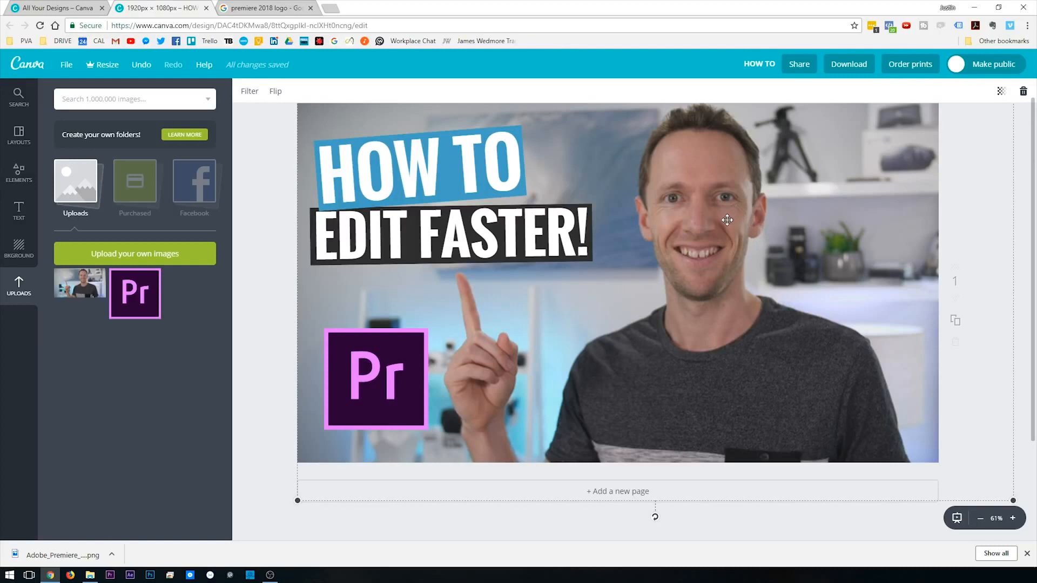
click(249, 93)
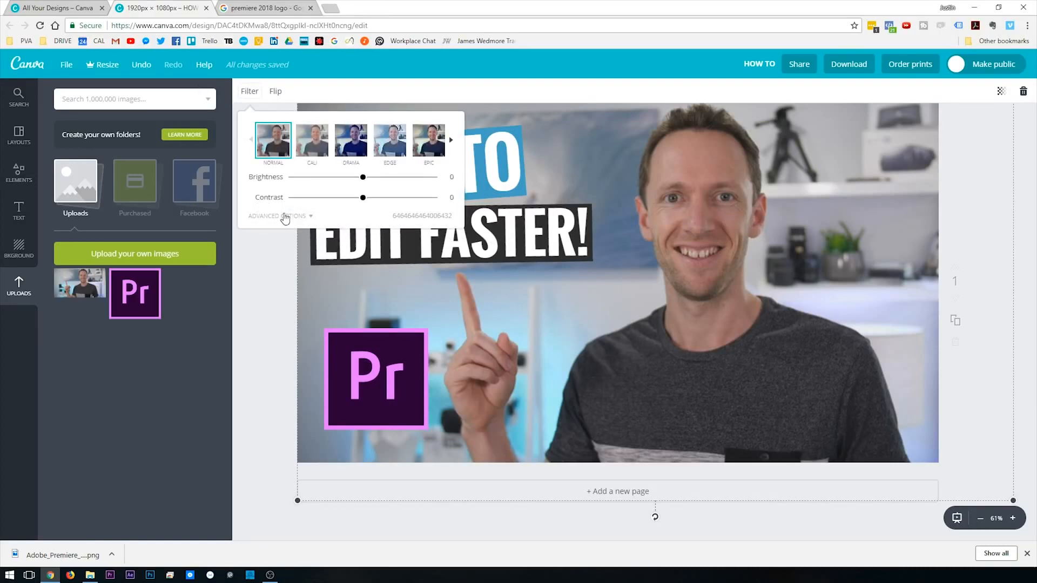
click(295, 217)
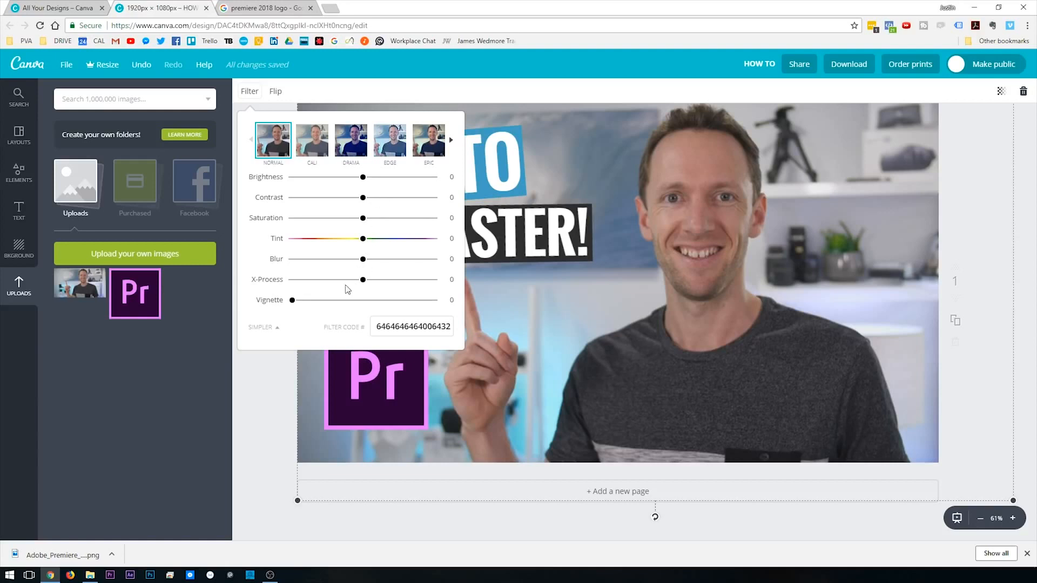
- Try the Cali, Drama, Edge and Epic filters on the background photo and restore Normal
click(313, 142)
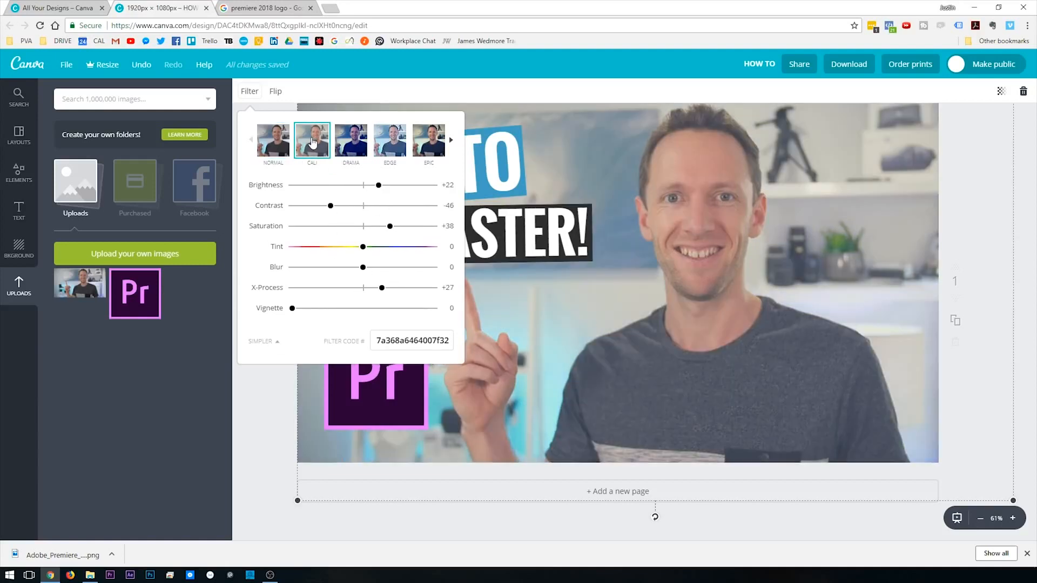
click(349, 143)
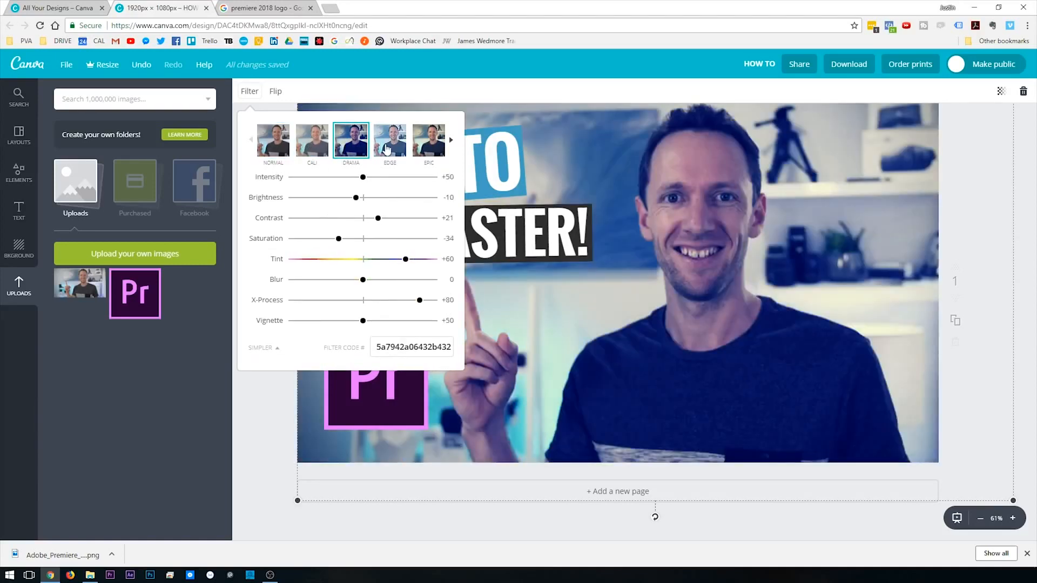
click(387, 149)
click(435, 139)
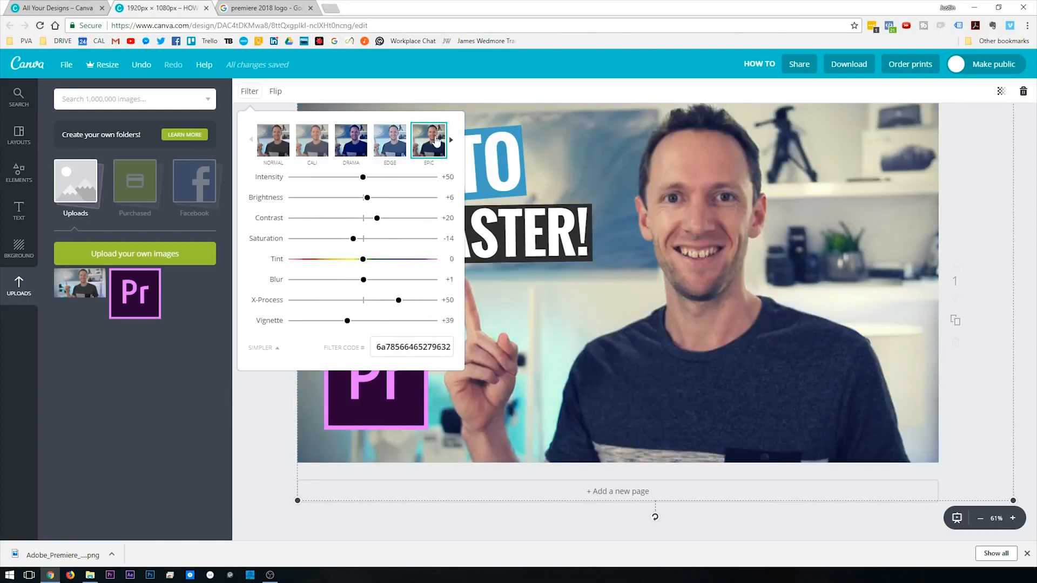
click(270, 155)
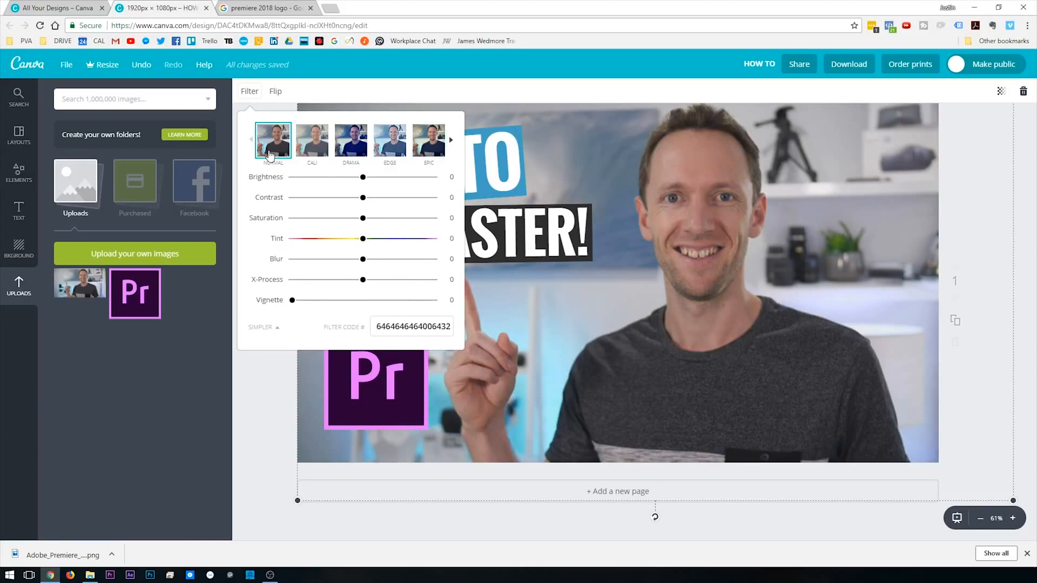
- Set the background photo's saturation to +32 and its blur to -19
drag(362, 219, 389, 226)
drag(389, 226, 387, 227)
mouse_move(363, 264)
mouse_down()
mouse_move(400, 265)
mouse_move(329, 265)
mouse_move(361, 266)
mouse_move(352, 270)
mouse_up()
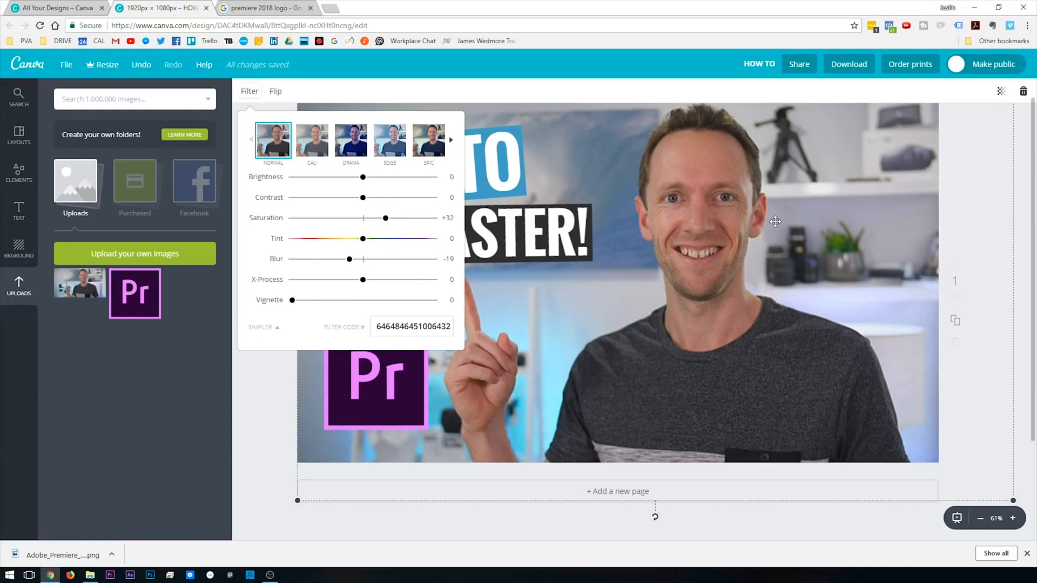
click(990, 205)
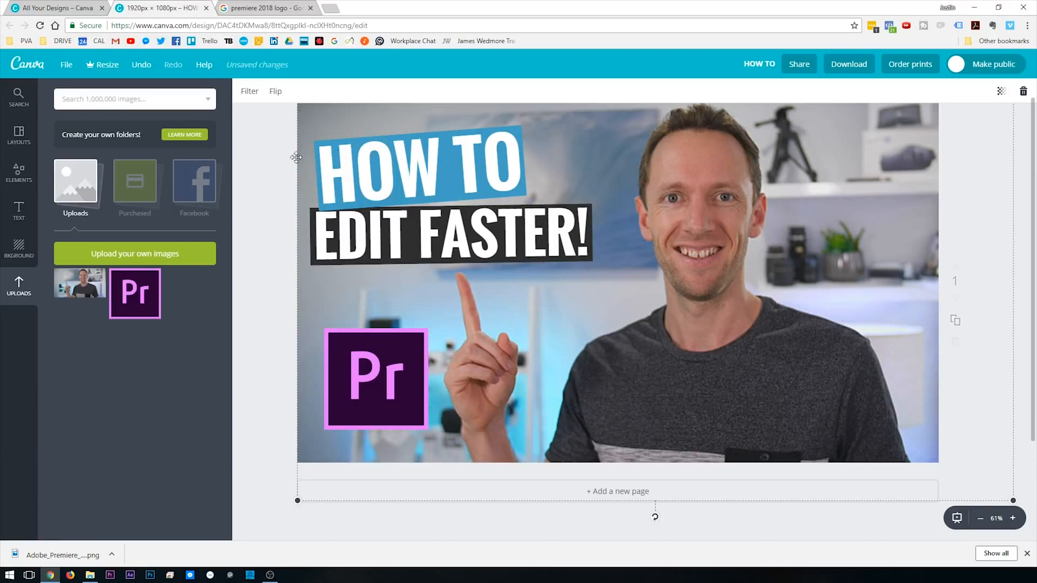
- Enlarge the "HOW TO" and "EDIT FASTER!" title groups so they extend closer to the presenter's face
click(380, 180)
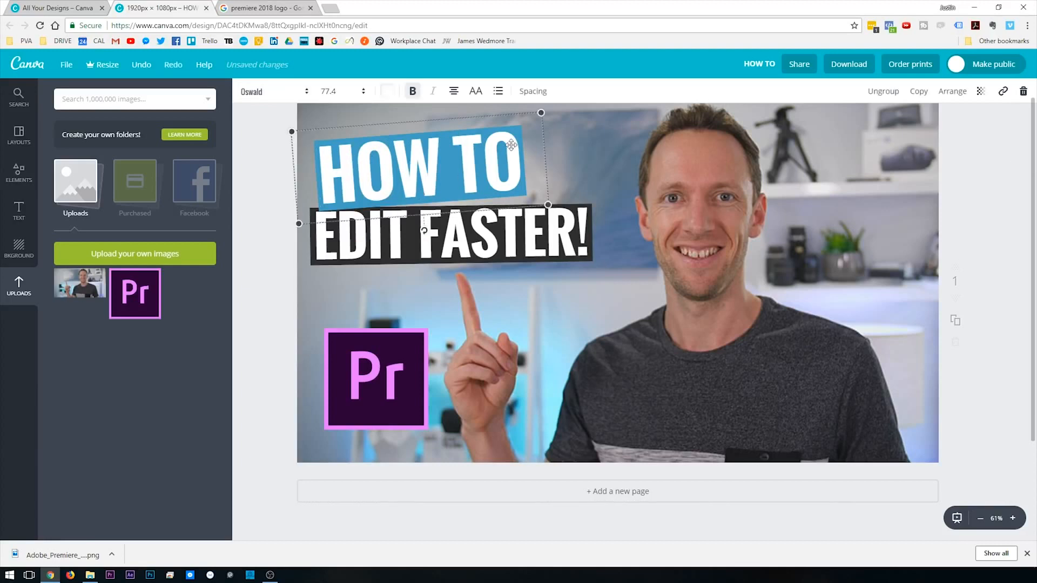
drag(542, 113, 577, 108)
click(569, 252)
drag(599, 193, 632, 189)
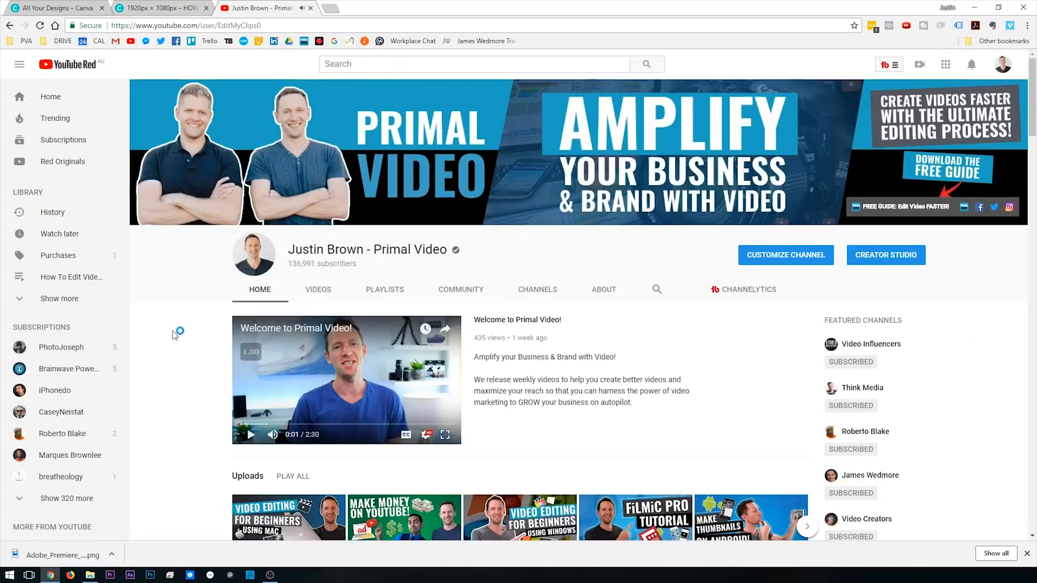
- Look through the video thumbnails on the Primal Video YouTube channel for their text and colour styling
scroll(175, 335, down, 2)
scroll(176, 335, down, 3)
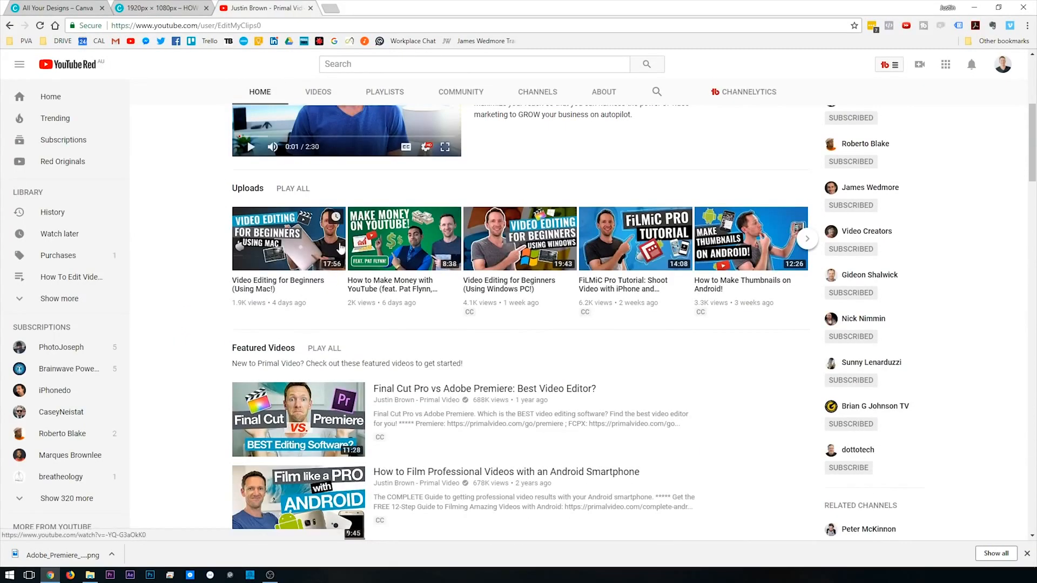
scroll(349, 348, down, 3)
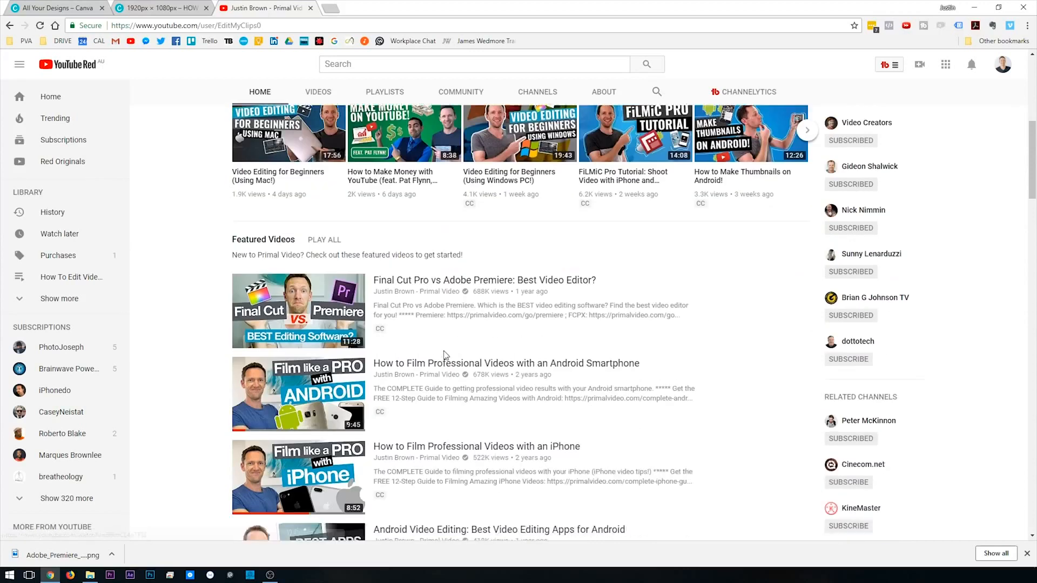
scroll(350, 346, down, 6)
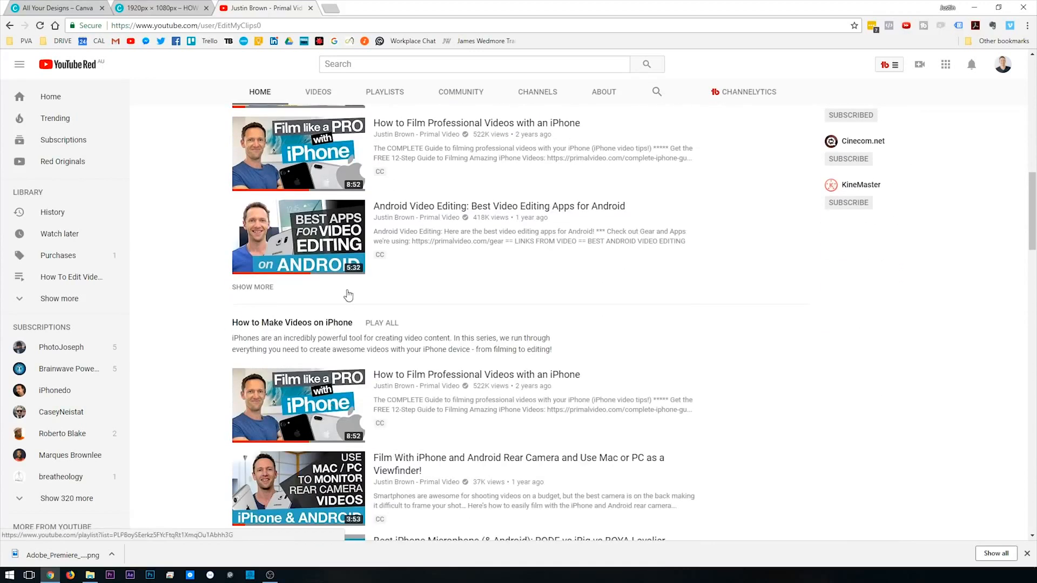
scroll(294, 413, down, 10)
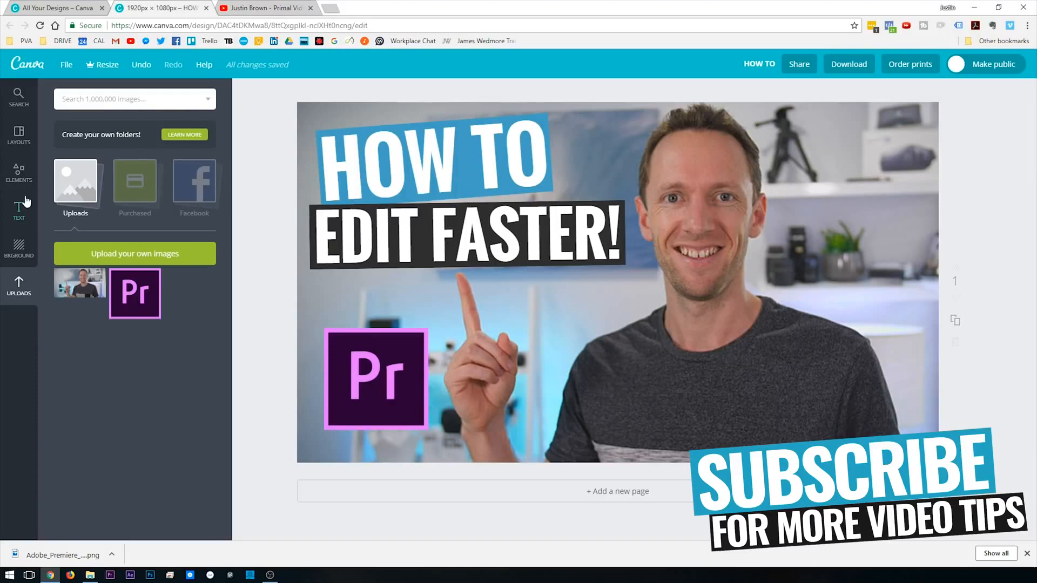
- Add a white square, enlarge and tilt it into a slanted panel over the design's left side, and set its transparency to 67
click(19, 177)
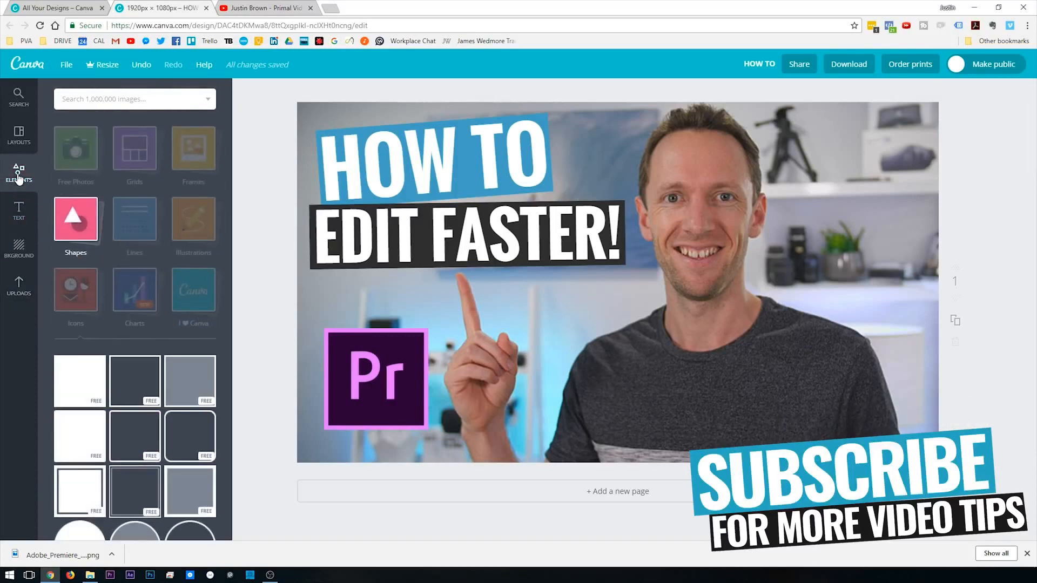
click(76, 219)
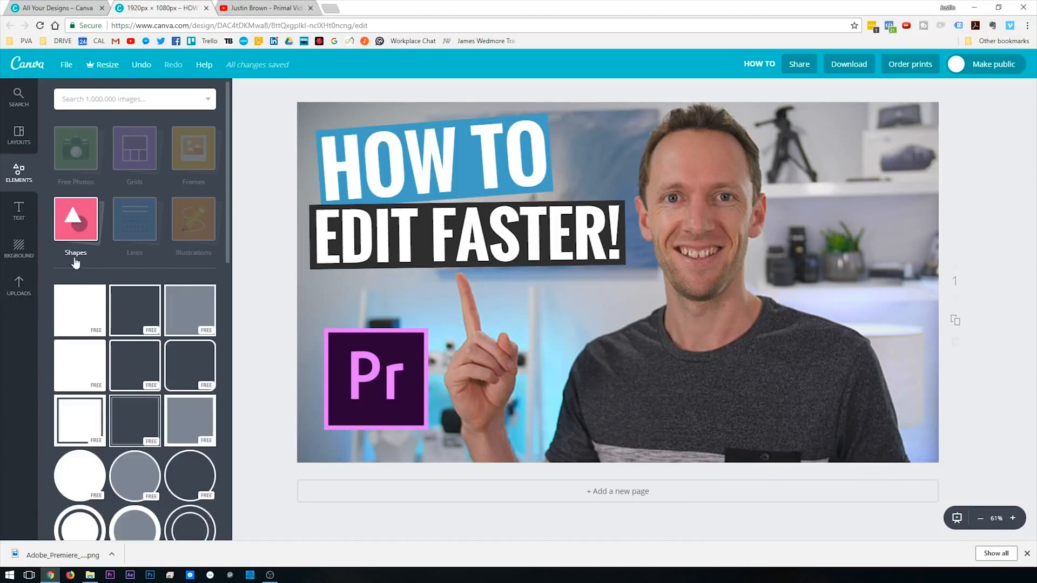
click(79, 311)
drag(446, 111, 288, 44)
drag(674, 223, 360, 298)
drag(282, 458, 323, 445)
drag(272, 531, 322, 539)
drag(470, 297, 368, 348)
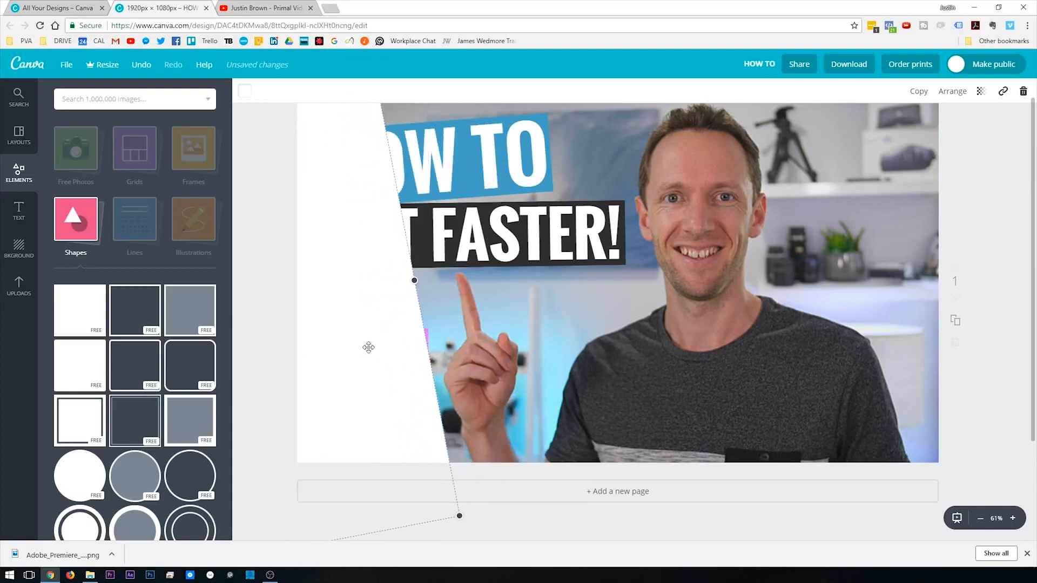
click(982, 92)
drag(964, 123, 938, 124)
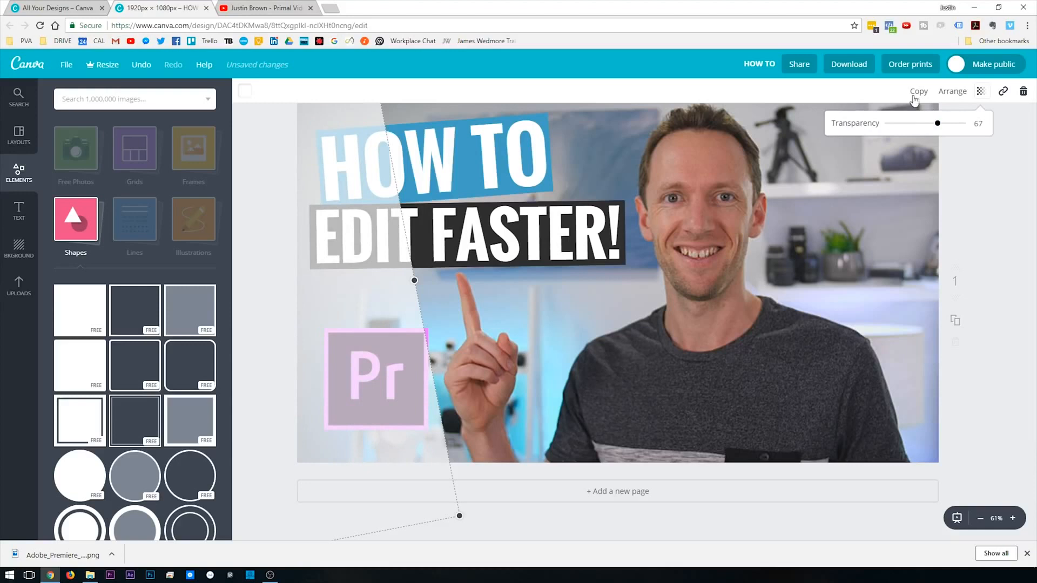
- Send the white panel behind the Pr logo and both title bars and shift it slightly left
click(951, 92)
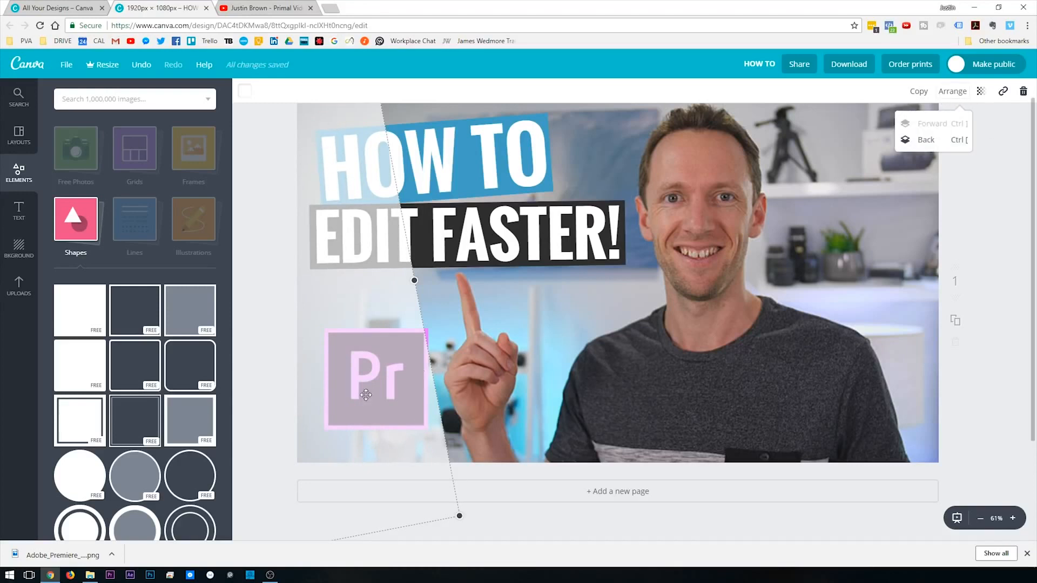
click(926, 140)
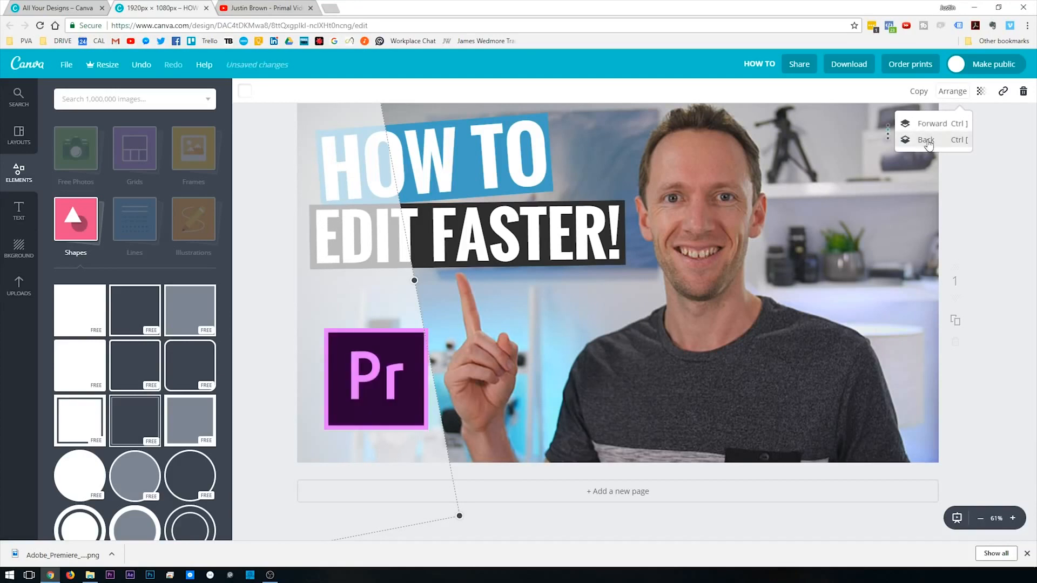
click(927, 141)
click(926, 141)
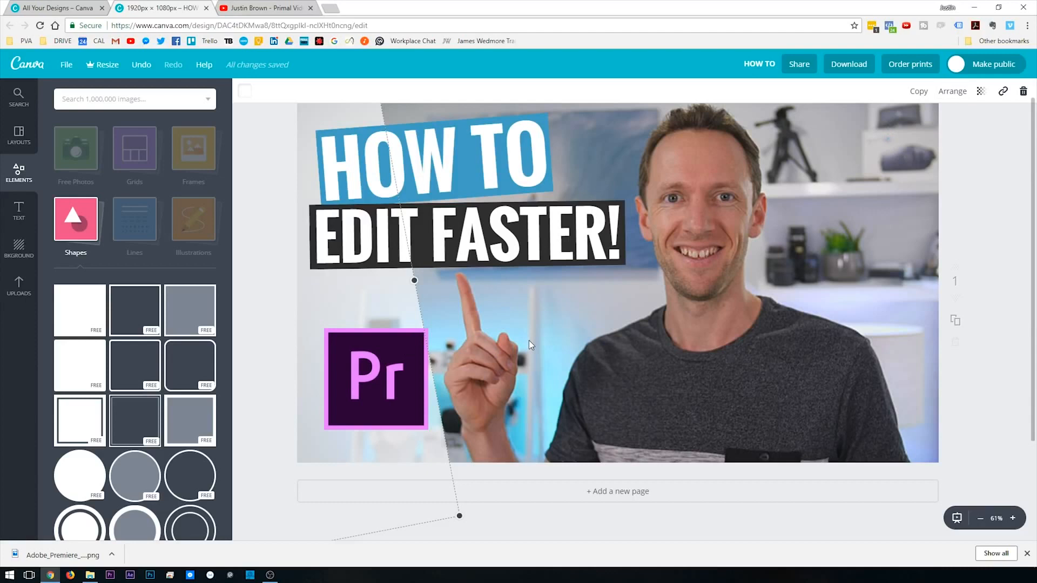
drag(373, 301, 350, 305)
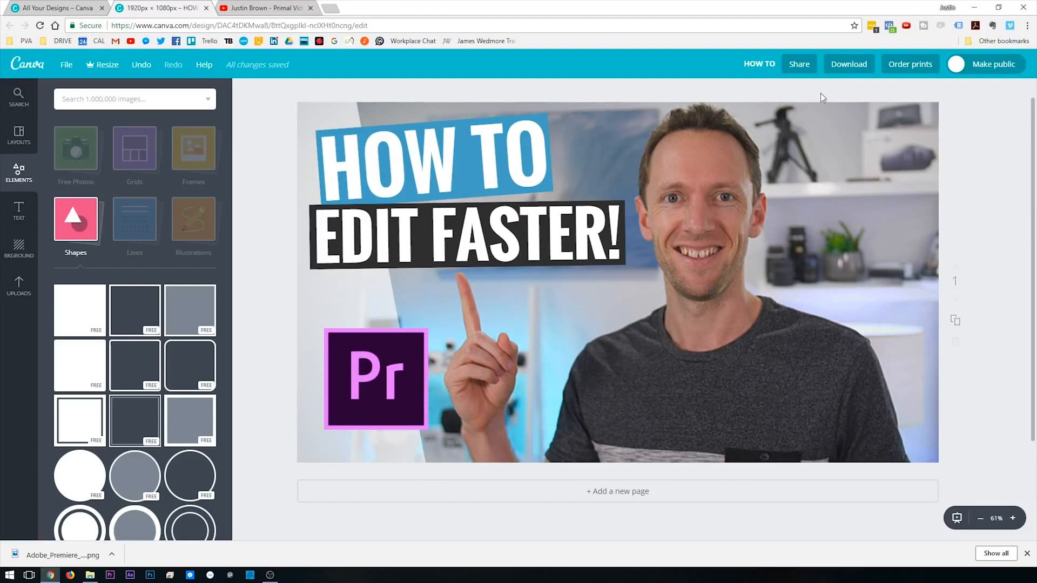
- Download the finished design as a JPG
click(847, 71)
click(851, 122)
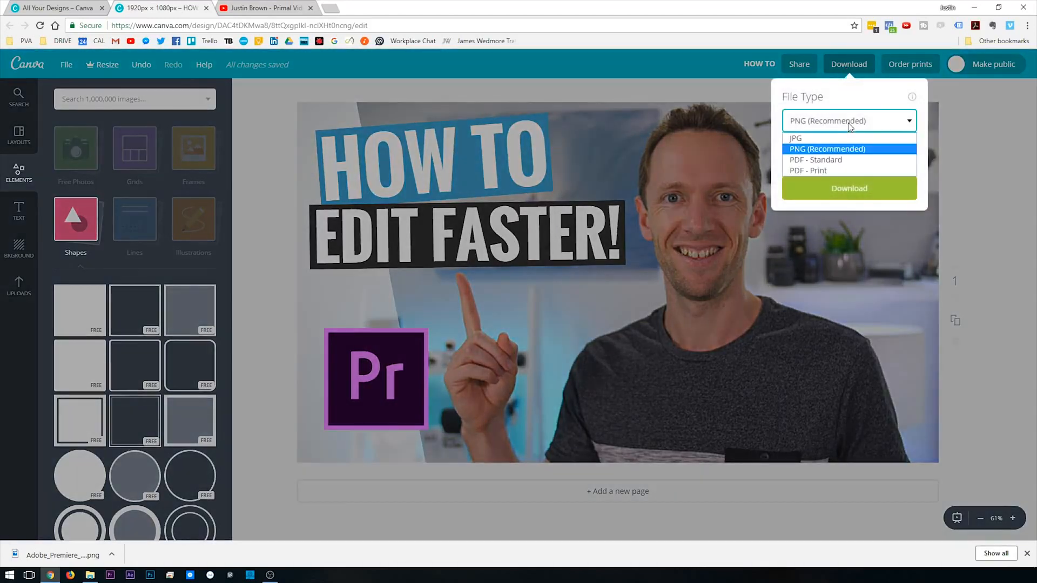
click(845, 137)
click(846, 156)
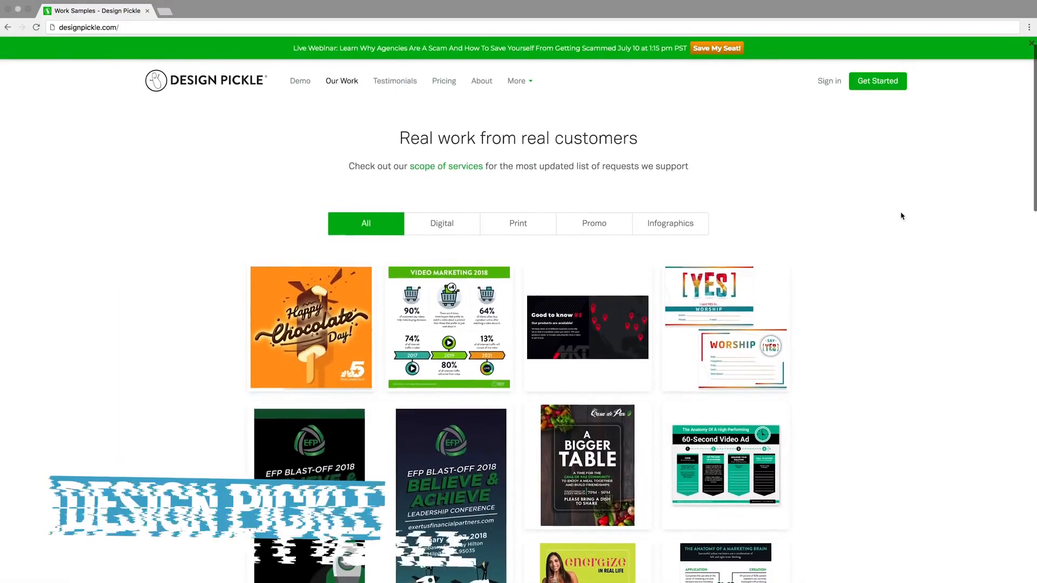
- Browse the customer work samples on the Design Pickle website
scroll(901, 216, down, 2)
scroll(901, 216, down, 2)
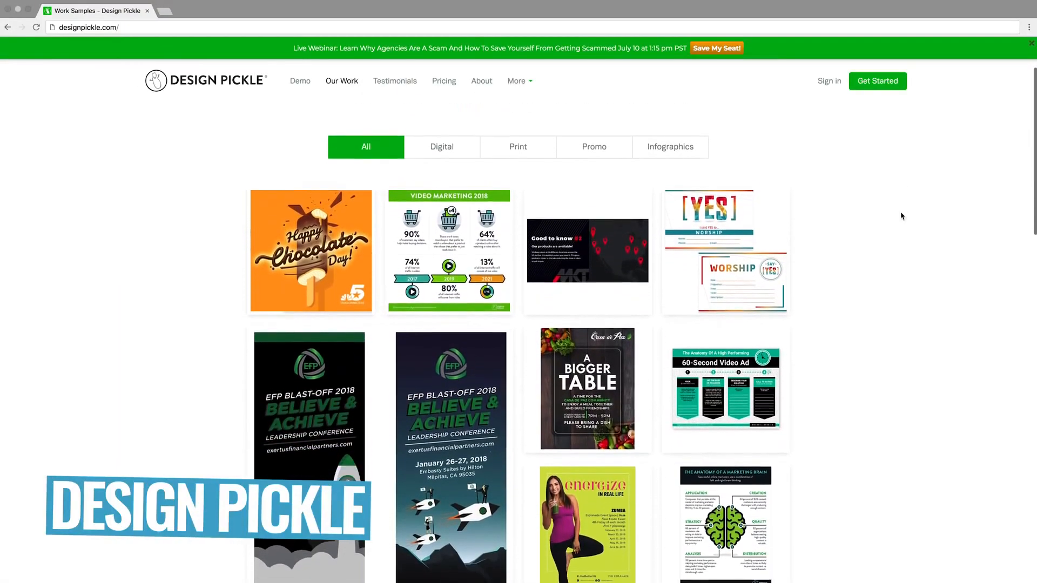
scroll(901, 216, down, 1)
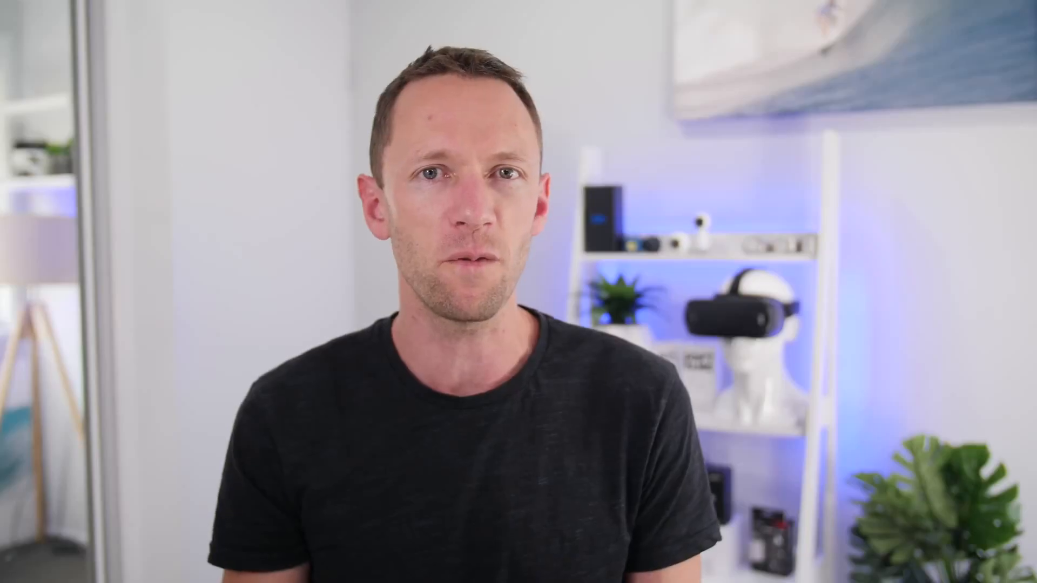